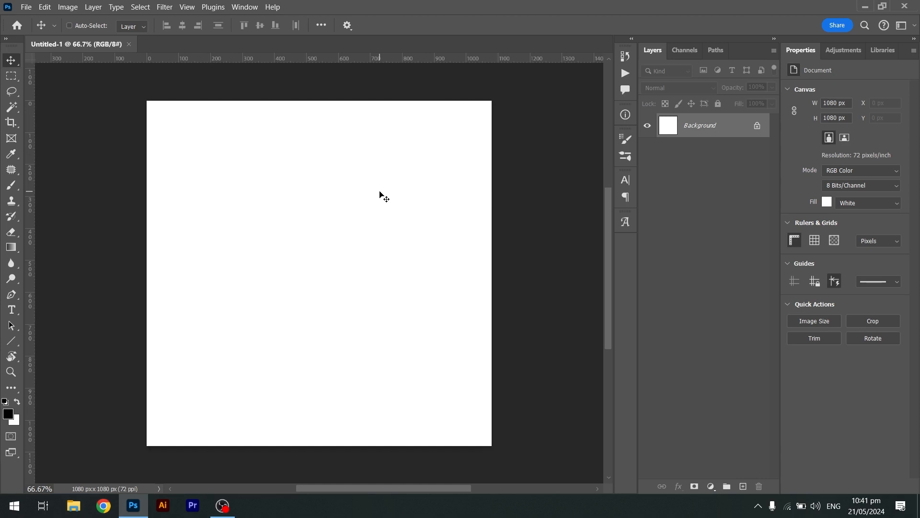
Step: Start a path with the Pen tool in Path mode, drawing a straight horizontal segment across the canvas's upper part
{"action": "key", "text": "p"}
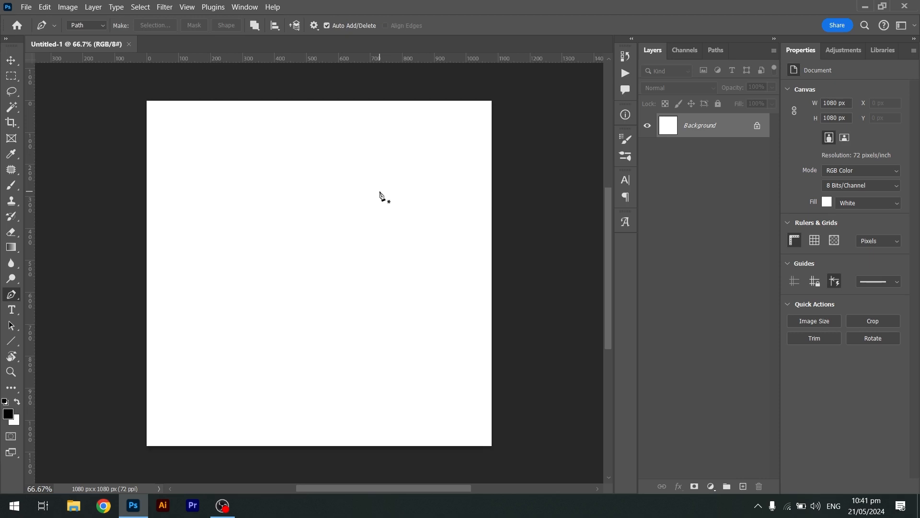
{"action": "right_click", "coordinate": [15, 294]}
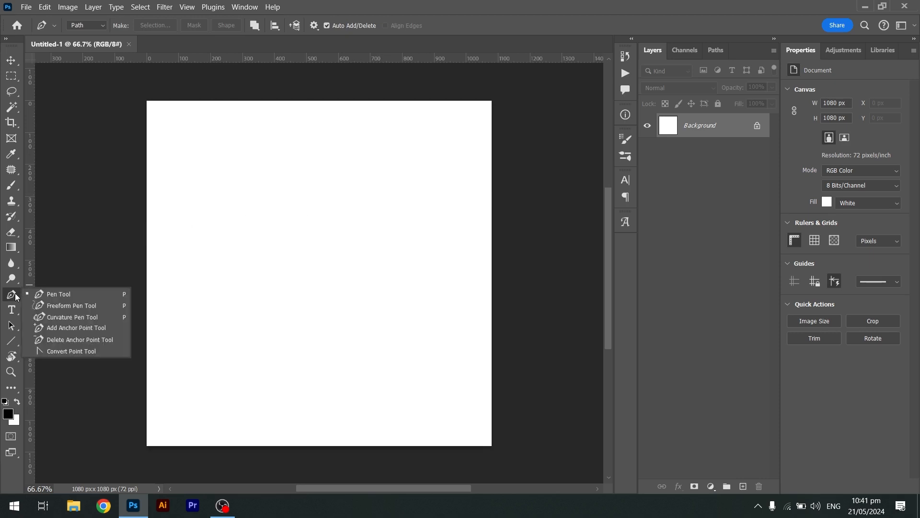
{"action": "left_click", "coordinate": [46, 298]}
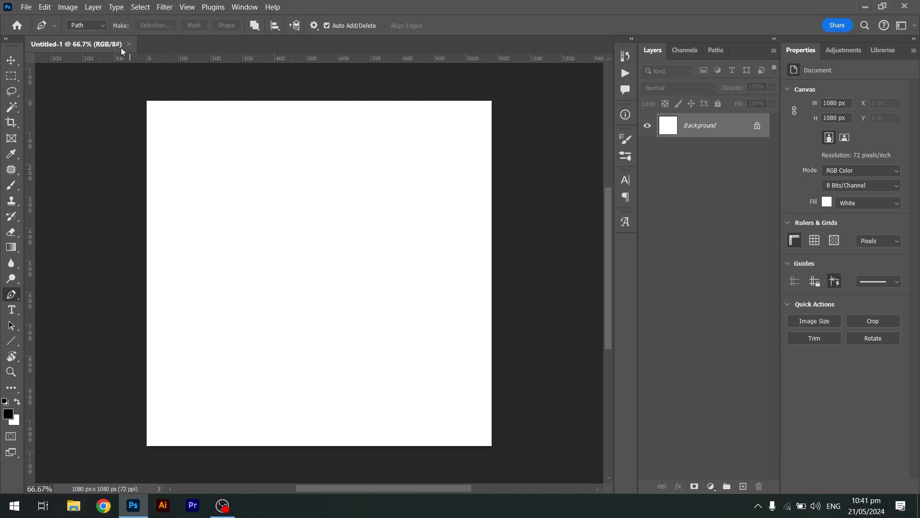
{"action": "left_click", "coordinate": [90, 26]}
{"action": "left_click", "coordinate": [225, 171]}
{"action": "left_click", "coordinate": [322, 172]}
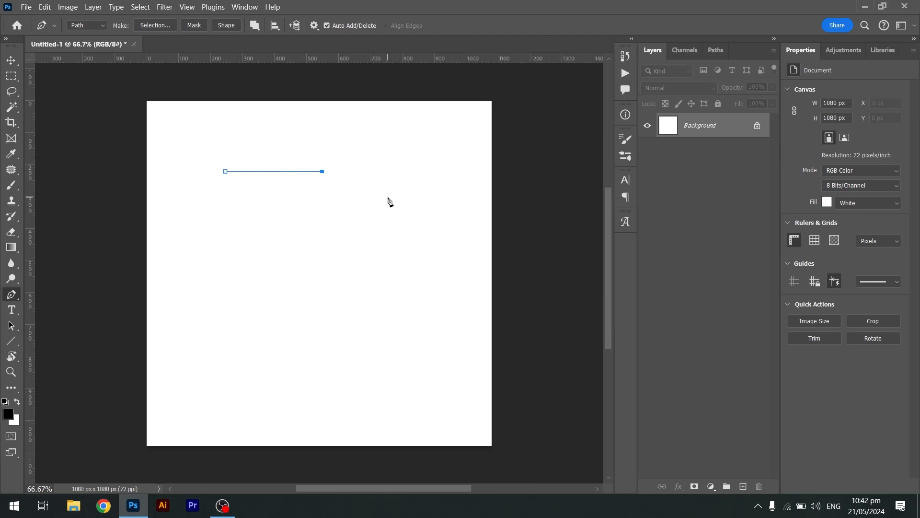
Step: Continue the path with straight segments that zigzag down the canvas's right side
{"action": "left_click", "coordinate": [401, 184]}
{"action": "left_click", "coordinate": [400, 218]}
{"action": "left_click", "coordinate": [427, 196]}
{"action": "left_click", "coordinate": [434, 229]}
{"action": "left_click", "coordinate": [408, 251]}
{"action": "left_click", "coordinate": [434, 263]}
{"action": "left_click", "coordinate": [405, 279]}
{"action": "left_click", "coordinate": [438, 289]}
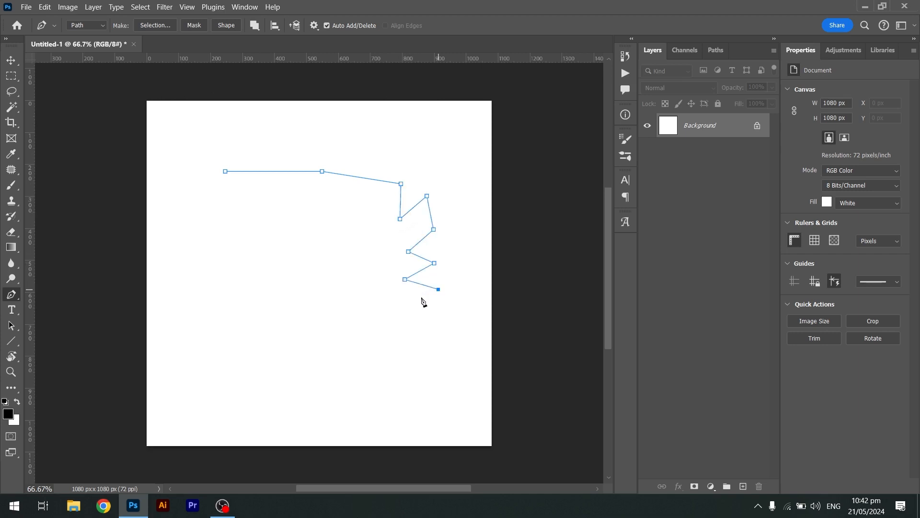
{"action": "left_click", "coordinate": [414, 302]}
{"action": "left_click", "coordinate": [437, 317]}
Step: Extend the path with smooth curved anchors that form a wave along the lower part of the canvas toward the left
{"action": "left_click", "coordinate": [375, 346]}
{"action": "left_click_drag", "start_coordinate": [374, 346], "coordinate": [396, 380]}
{"action": "left_click_drag", "start_coordinate": [335, 373], "coordinate": [289, 306]}
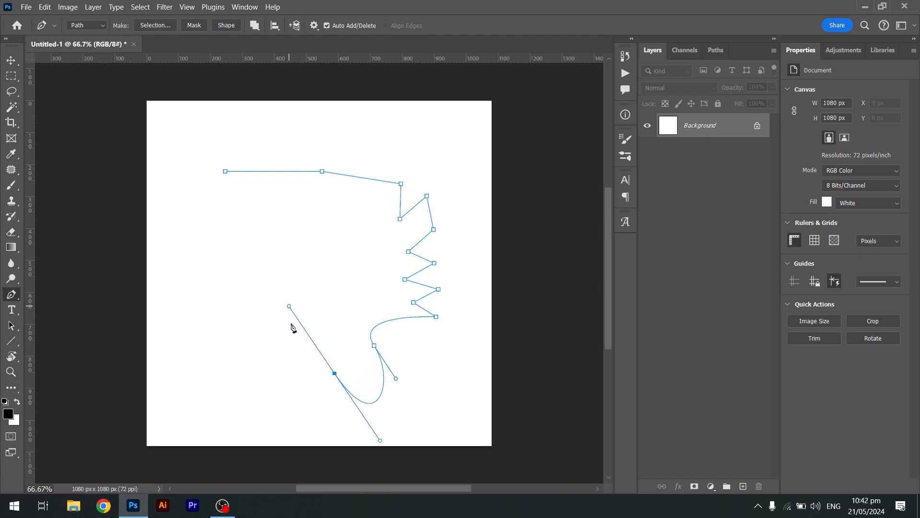
{"action": "left_click_drag", "start_coordinate": [297, 358], "coordinate": [271, 329]}
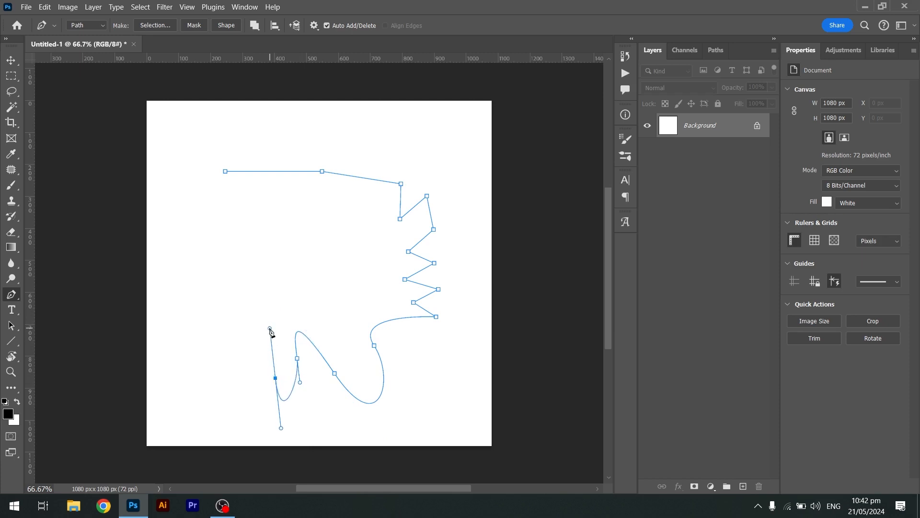
{"action": "left_click", "coordinate": [260, 345]}
{"action": "left_click_drag", "start_coordinate": [238, 377], "coordinate": [190, 404]}
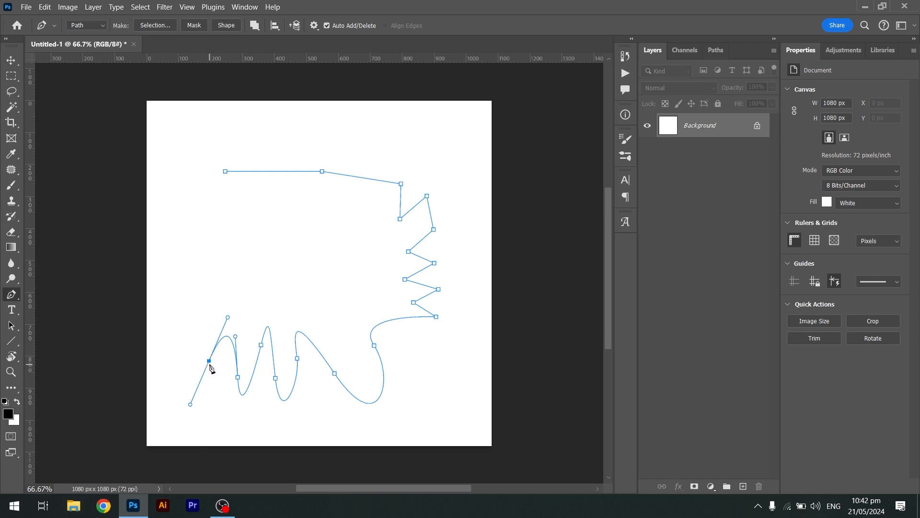
{"action": "left_click", "coordinate": [193, 301]}
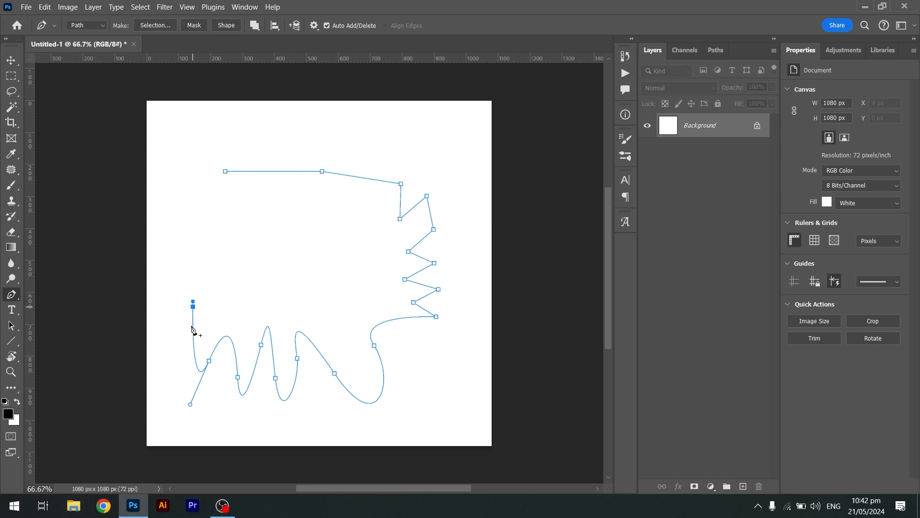
{"action": "left_click", "coordinate": [209, 360], "text": "ctrl"}
{"action": "key", "text": "ctrl+z"}
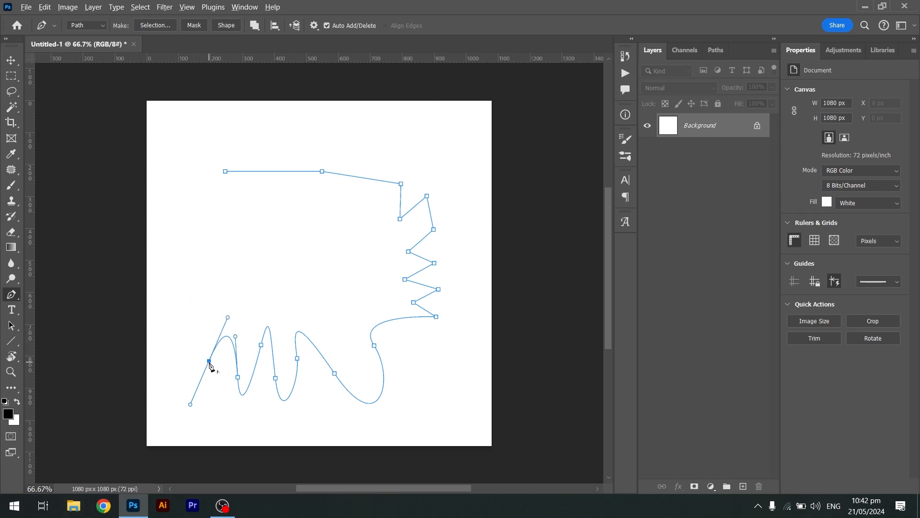
Step: Continue from the wave's last anchor with a straight-sided zigzag across the middle and close the path with a curve at its starting anchor
{"action": "left_click", "coordinate": [209, 360]}
{"action": "left_click", "coordinate": [187, 277]}
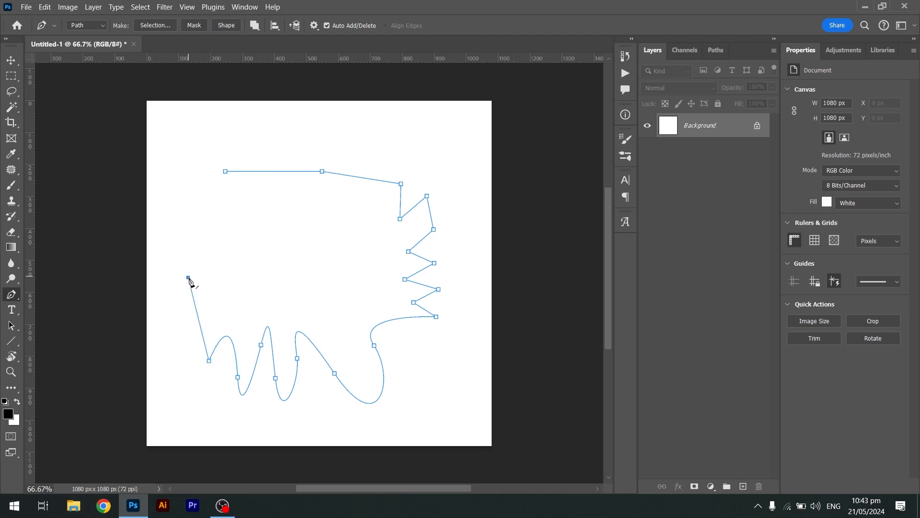
{"action": "left_click", "coordinate": [219, 298]}
{"action": "left_click", "coordinate": [234, 255]}
{"action": "left_click", "coordinate": [274, 301]}
{"action": "left_click", "coordinate": [287, 255]}
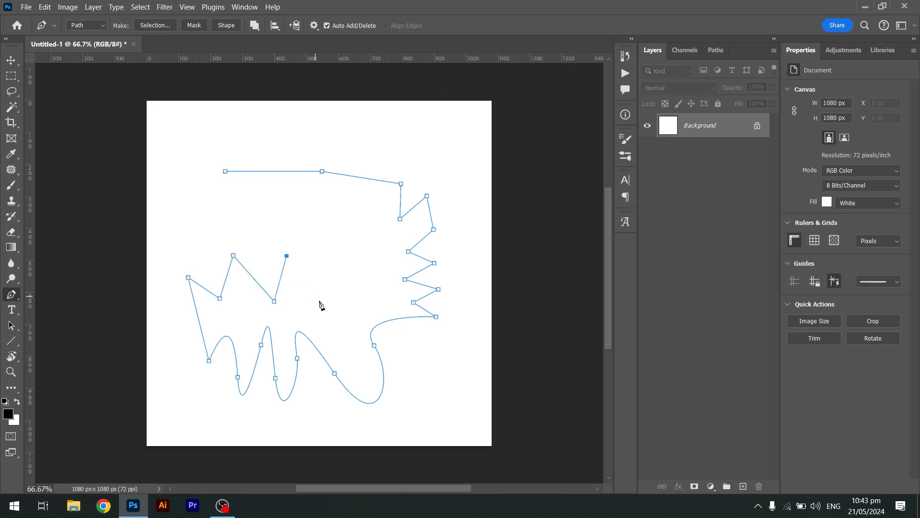
{"action": "left_click", "coordinate": [319, 301]}
{"action": "left_click", "coordinate": [320, 240]}
{"action": "left_click_drag", "start_coordinate": [225, 171], "coordinate": [297, 137]}
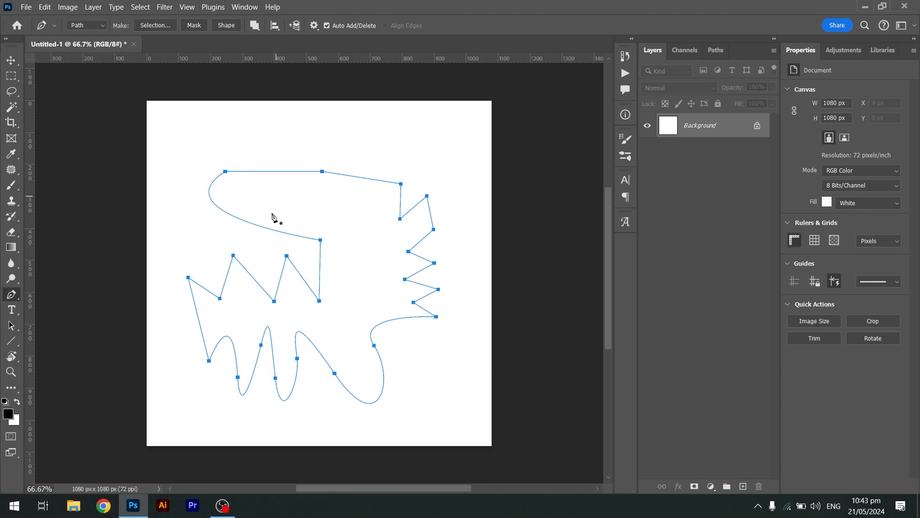
Step: Convert the smooth anchors of the lower wave into corner points so its segments become straight
{"action": "left_click", "coordinate": [332, 371]}
{"action": "key", "text": "ctrl+z"}
{"action": "left_click", "coordinate": [337, 377], "text": "alt"}
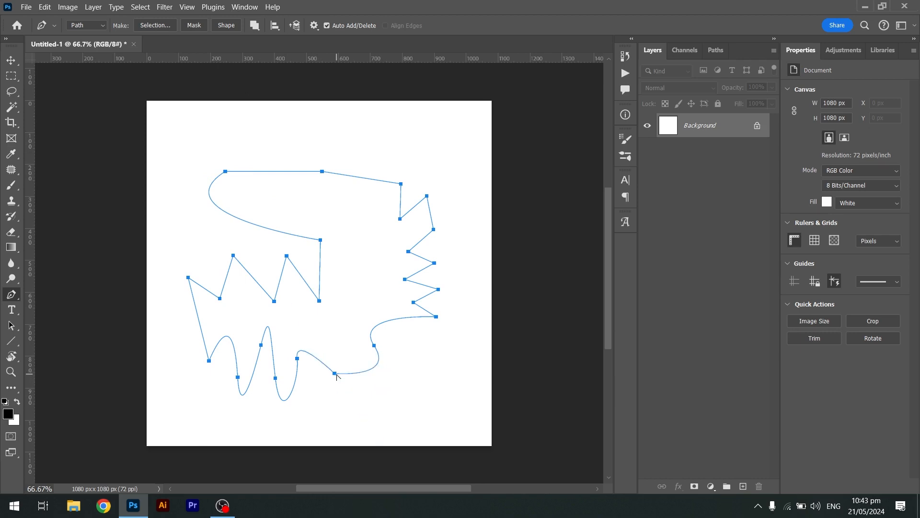
{"action": "left_click", "coordinate": [298, 359], "text": "alt"}
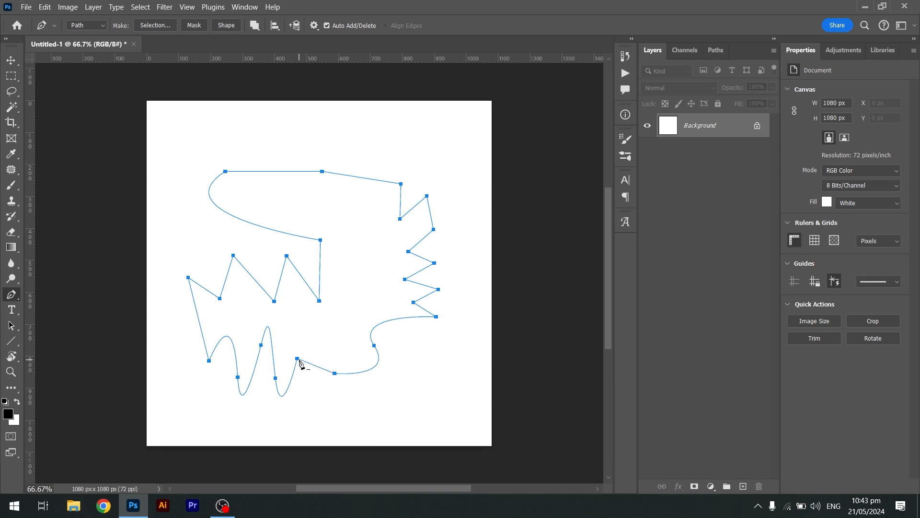
{"action": "left_click", "coordinate": [276, 378], "text": "alt"}
{"action": "left_click", "coordinate": [261, 346], "text": "alt"}
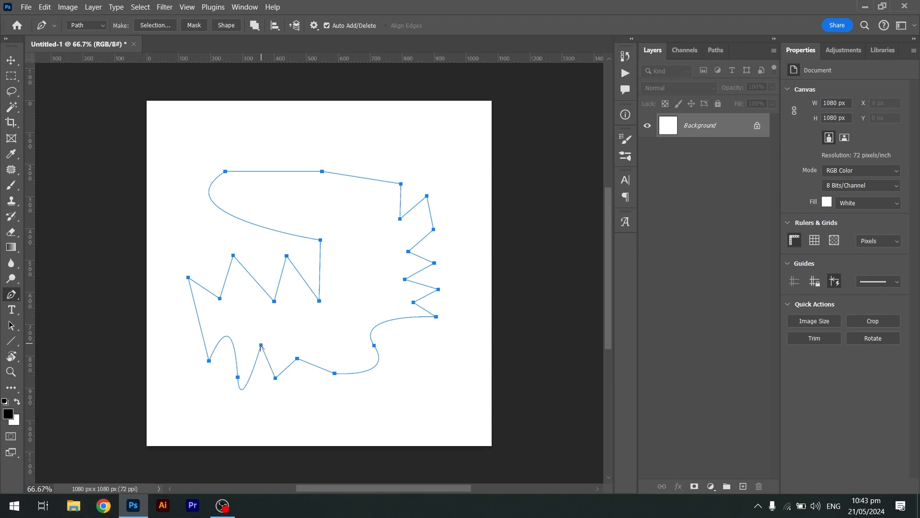
{"action": "left_click", "coordinate": [238, 378], "text": "alt"}
{"action": "left_click", "coordinate": [229, 350]}
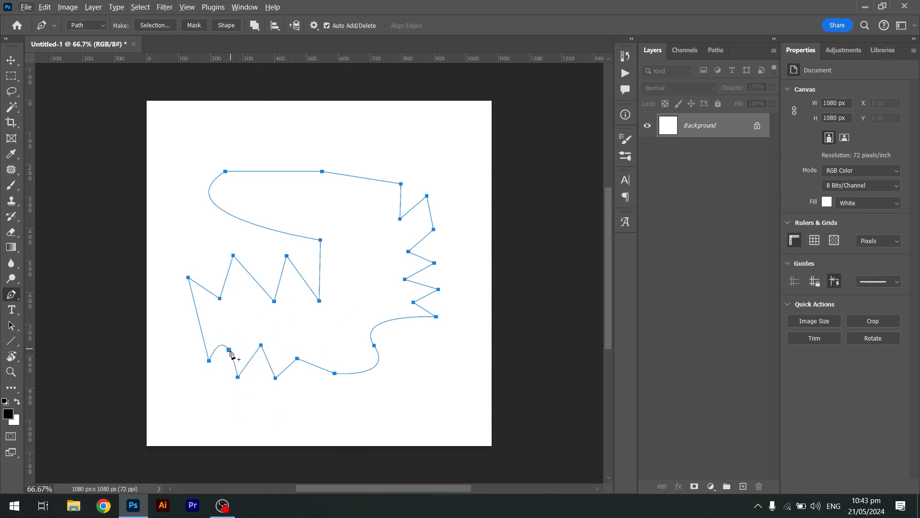
{"action": "left_click", "coordinate": [228, 350]}
{"action": "left_click", "coordinate": [209, 361], "text": "alt"}
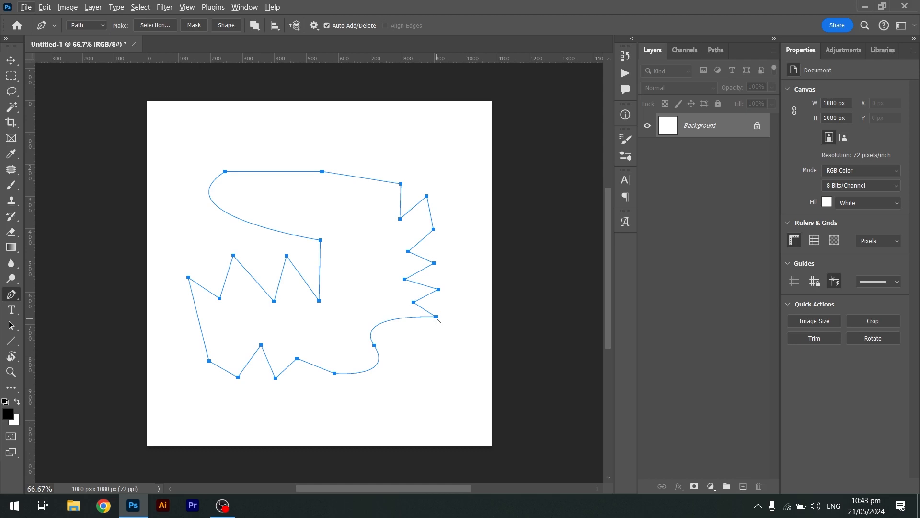
Step: Convert the closed path to a selection and fill it with a blue foreground color on a new layer
{"action": "left_click", "coordinate": [743, 486]}
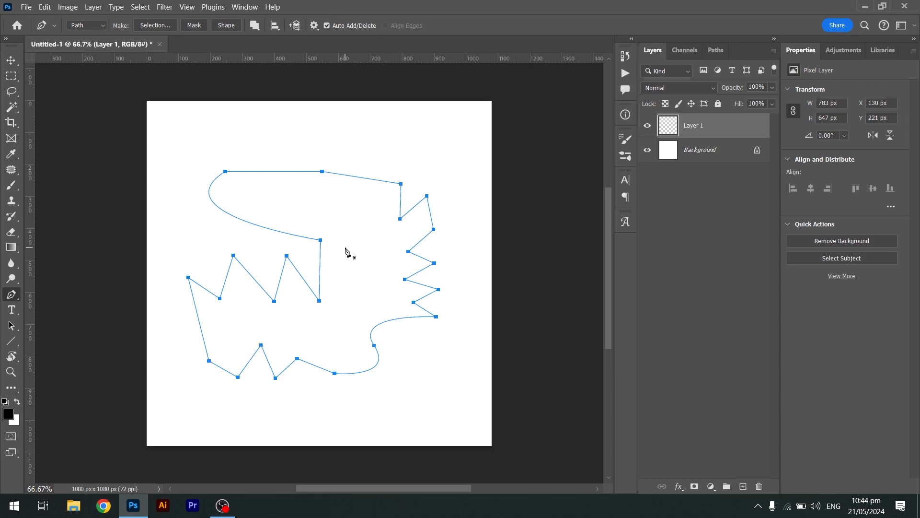
{"action": "key", "text": "ctrl+Return"}
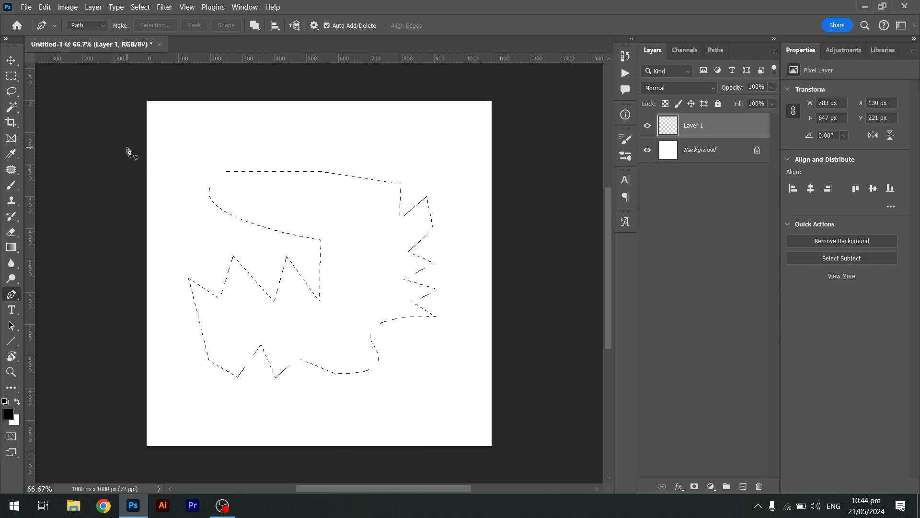
{"action": "left_click", "coordinate": [7, 415]}
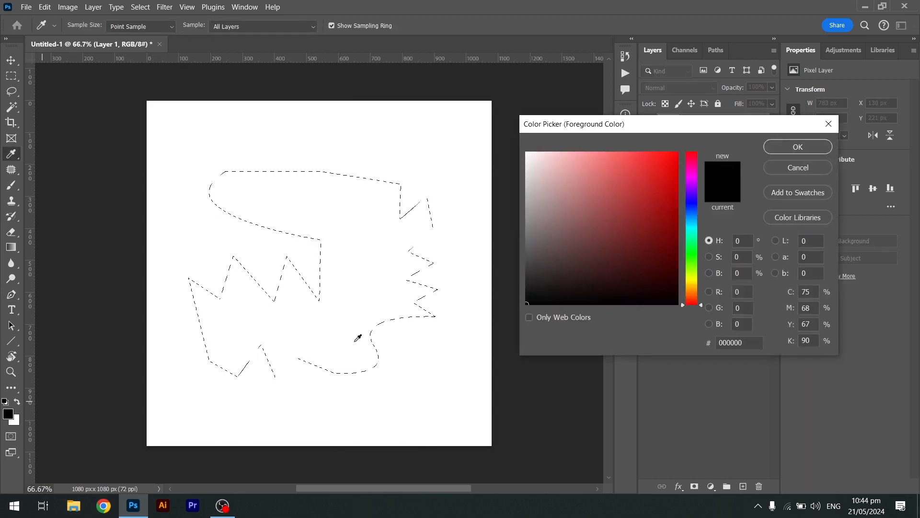
{"action": "left_click", "coordinate": [694, 209]}
{"action": "left_click", "coordinate": [655, 169]}
{"action": "left_click", "coordinate": [786, 148]}
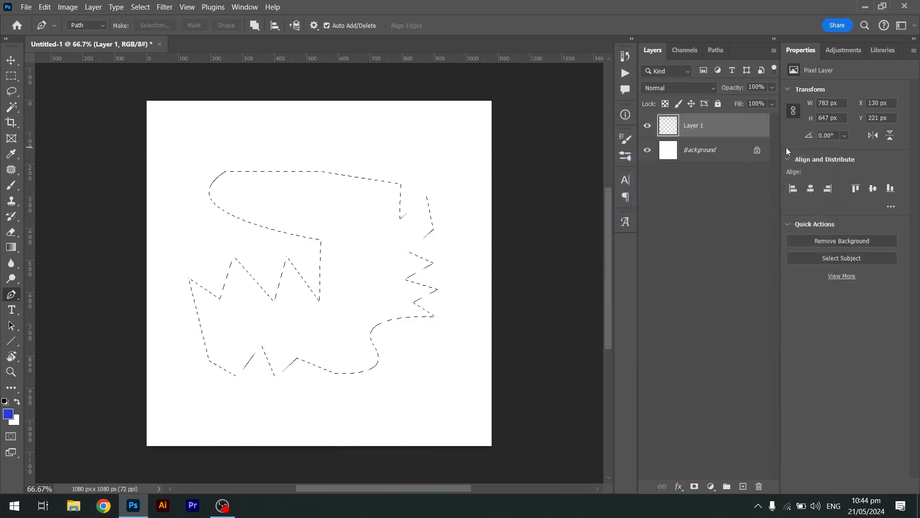
{"action": "key", "text": "p"}
{"action": "key", "text": "alt+BackSpace"}
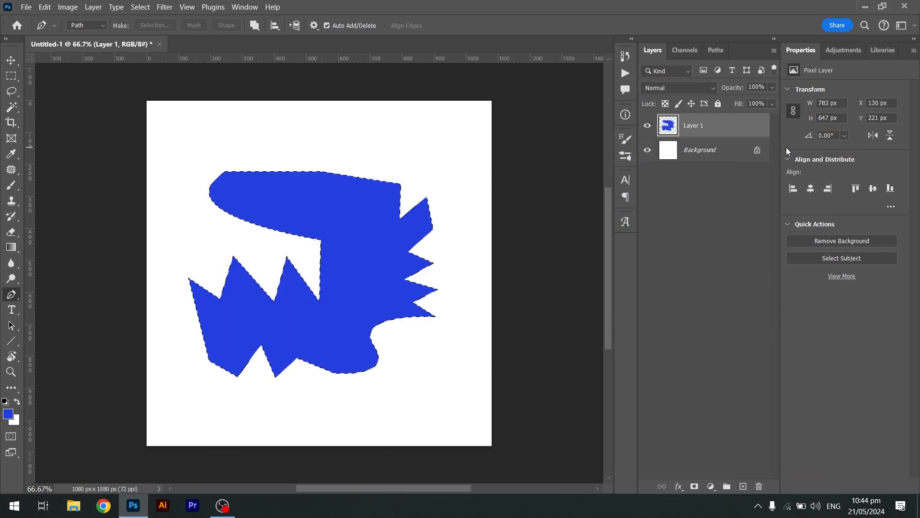
Step: Clear the selection and delete the blue shape's layer
{"action": "left_click", "coordinate": [141, 6]}
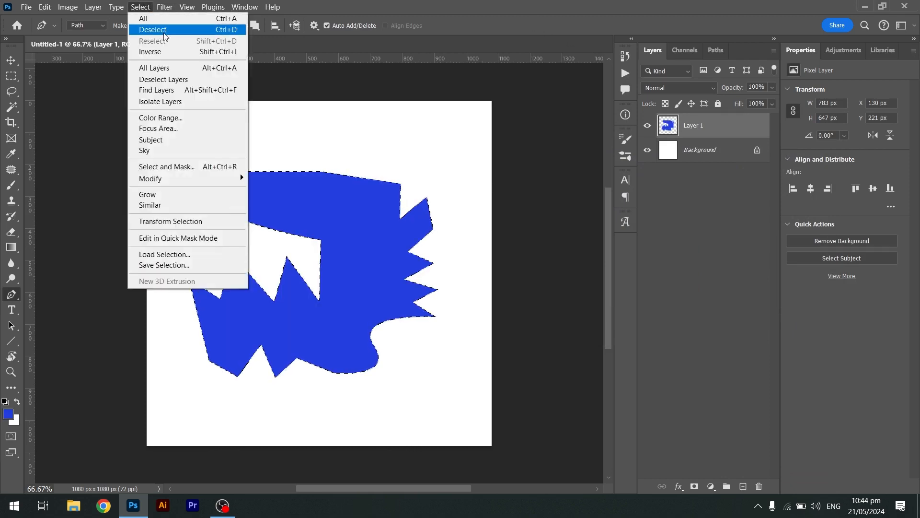
{"action": "left_click", "coordinate": [152, 29]}
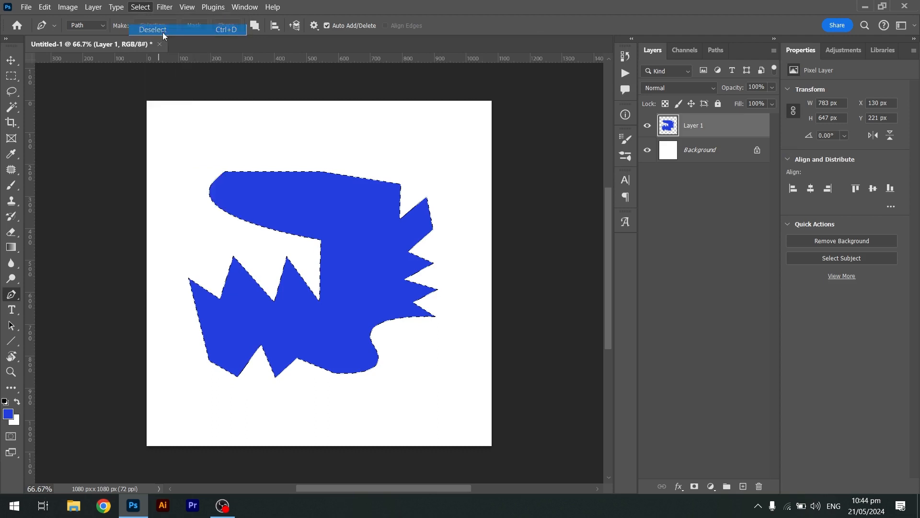
{"action": "left_click", "coordinate": [11, 60]}
{"action": "left_click_drag", "start_coordinate": [331, 220], "coordinate": [352, 231]}
{"action": "key", "text": "Delete"}
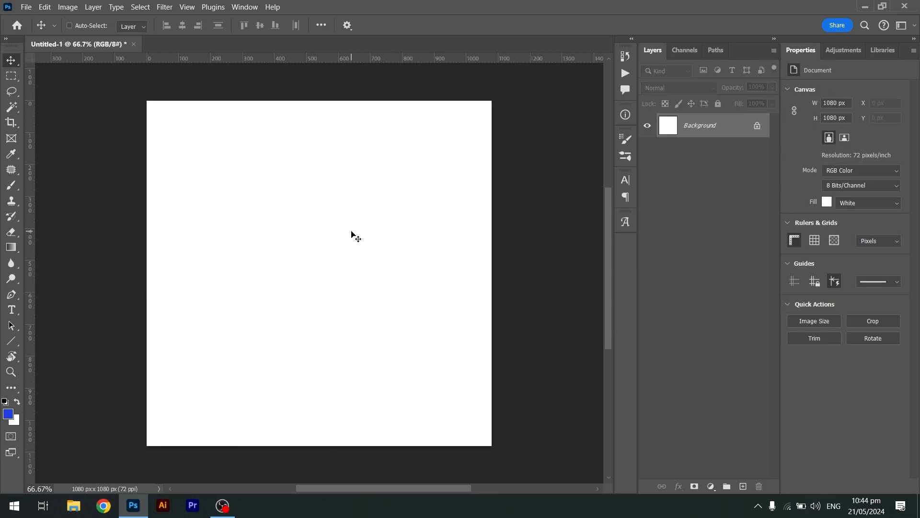
Step: Capture the hooded ninja character from the desktop wallpaper as a screen snip and paste it into the Photoshop document
{"action": "key", "text": "alt+Tab"}
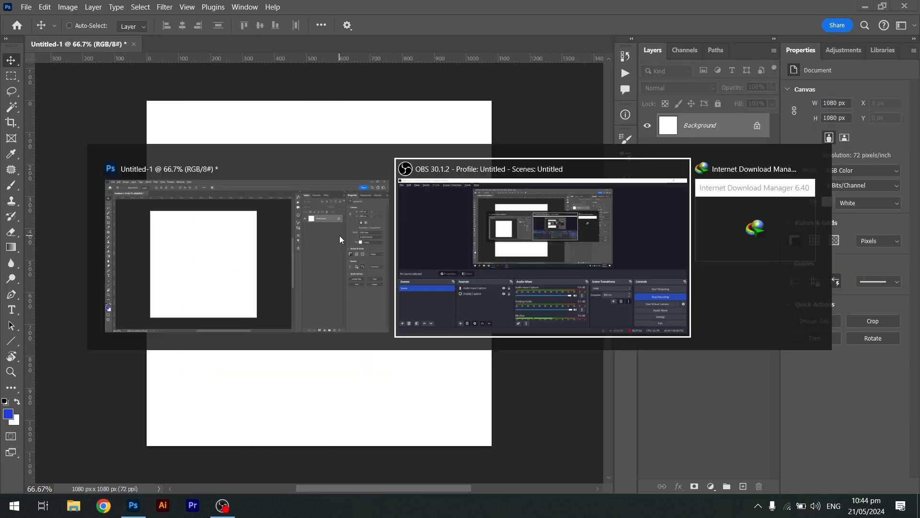
{"action": "key", "text": "super+d"}
{"action": "left_click", "coordinate": [315, 168]}
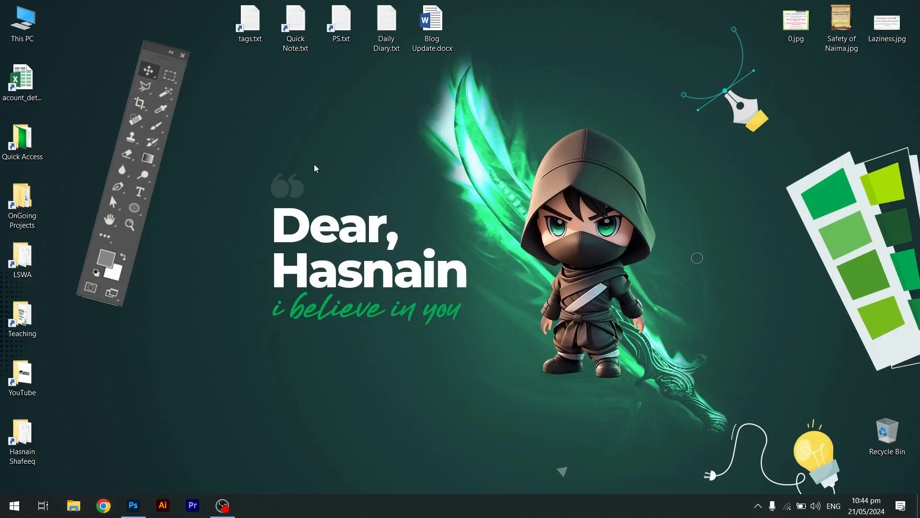
{"action": "key", "text": "super+shift+s"}
{"action": "mouse_move", "coordinate": [481, 114]}
{"action": "left_mouse_down"}
{"action": "mouse_move", "coordinate": [682, 421]}
{"action": "mouse_move", "coordinate": [698, 396]}
{"action": "left_mouse_up"}
{"action": "key", "text": "alt+Tab"}
{"action": "key", "text": "ctrl+v"}
Step: Trace the left edge of the ninja's hood with the Pen tool, from its peak down to the lower edge beside the chin
{"action": "key", "text": "z"}
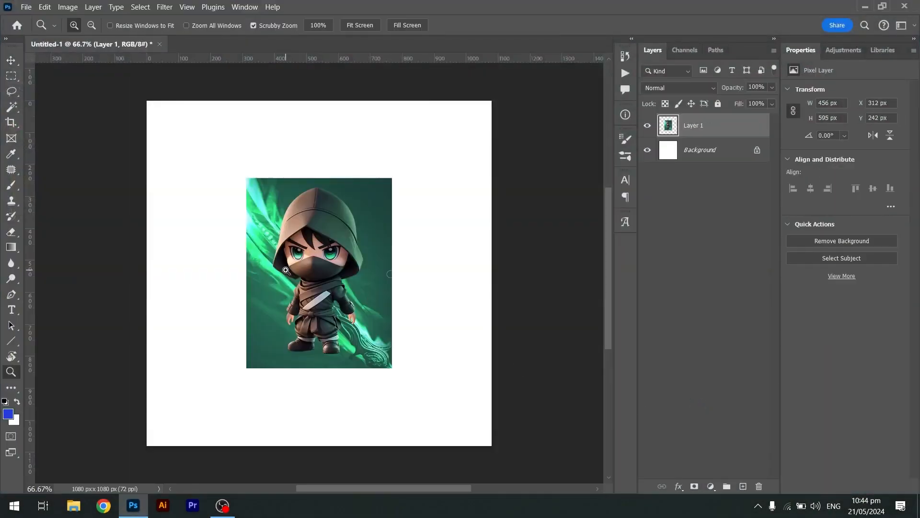
{"action": "left_click_drag", "start_coordinate": [298, 277], "coordinate": [319, 287]}
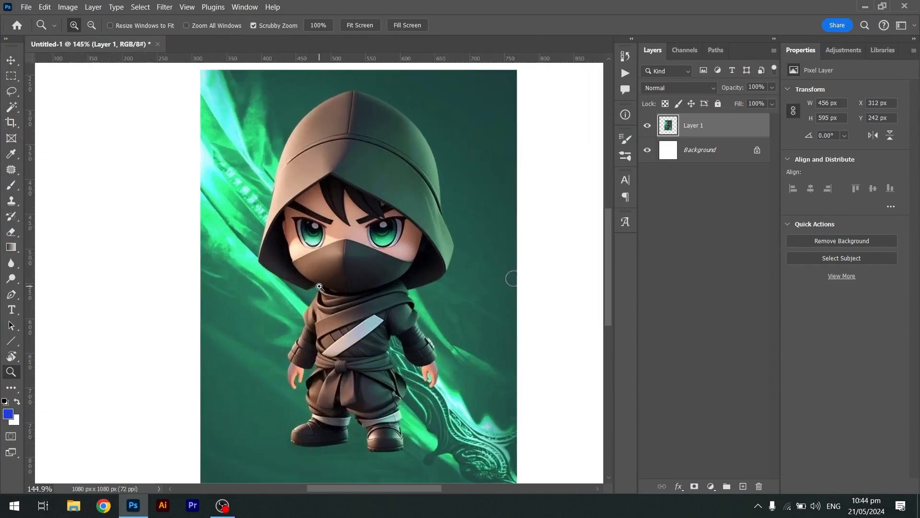
{"action": "key", "text": "p"}
{"action": "scroll", "coordinate": [379, 101], "scroll_direction": "up", "scroll_amount": 1}
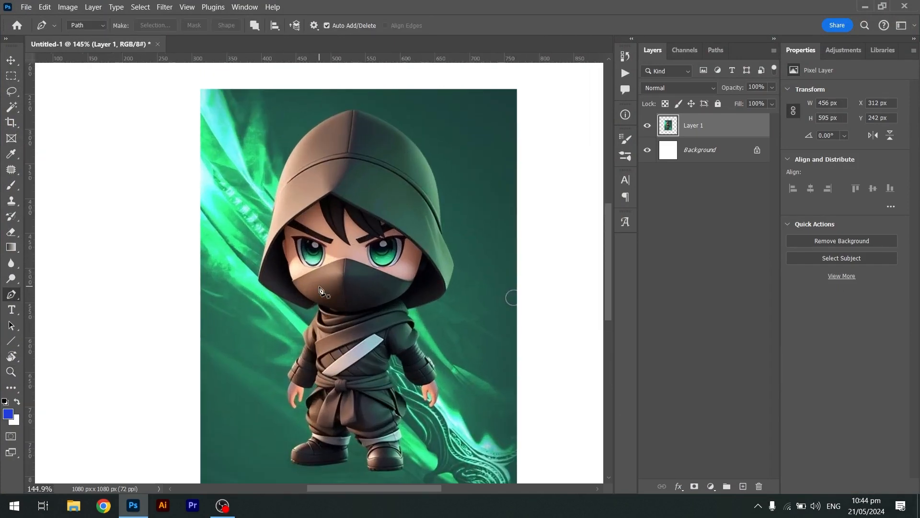
{"action": "left_click", "coordinate": [354, 109]}
{"action": "left_click", "coordinate": [299, 138]}
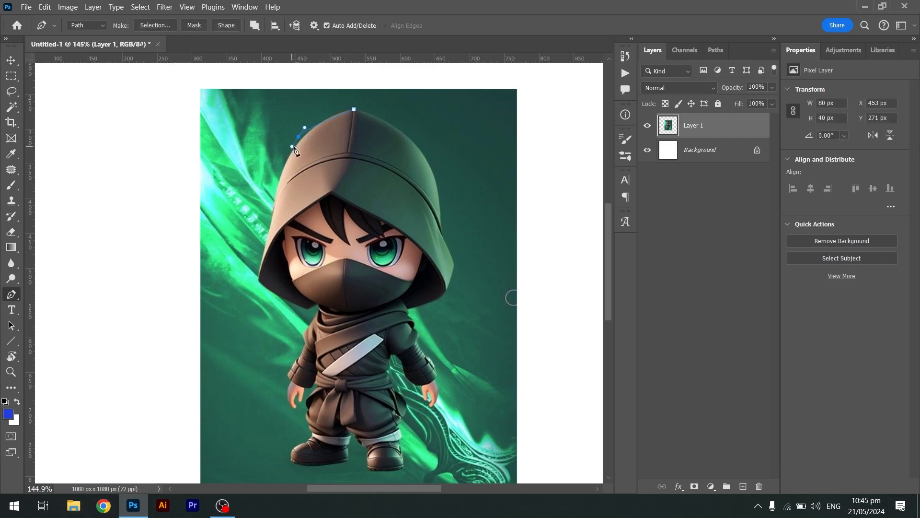
{"action": "left_click_drag", "start_coordinate": [291, 151], "coordinate": [276, 182]}
{"action": "left_click_drag", "start_coordinate": [257, 279], "coordinate": [257, 286]}
{"action": "left_click_drag", "start_coordinate": [308, 309], "coordinate": [312, 309]}
Step: Extend the path from the neck along the outer edge of the ninja's left-side arm to the bottom of the hand
{"action": "left_click", "coordinate": [317, 302]}
{"action": "left_click", "coordinate": [319, 312]}
{"action": "left_click_drag", "start_coordinate": [303, 336], "coordinate": [294, 383]}
{"action": "left_click", "coordinate": [292, 381]}
{"action": "left_click_drag", "start_coordinate": [294, 406], "coordinate": [308, 410]}
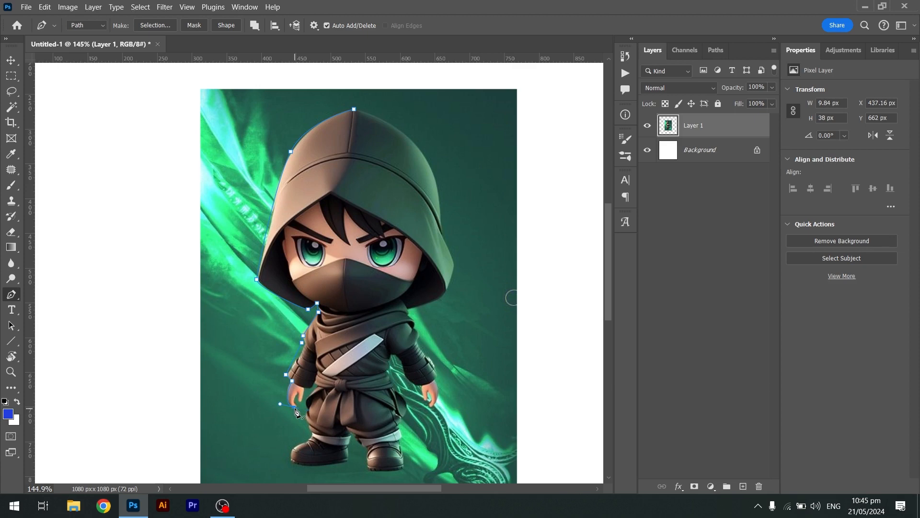
{"action": "left_click", "coordinate": [296, 406], "text": "alt"}
Step: Extend the path down the left-side leg and around the shoe to the inner ankle
{"action": "left_click", "coordinate": [308, 410]}
{"action": "left_click", "coordinate": [313, 435]}
{"action": "left_click", "coordinate": [297, 443]}
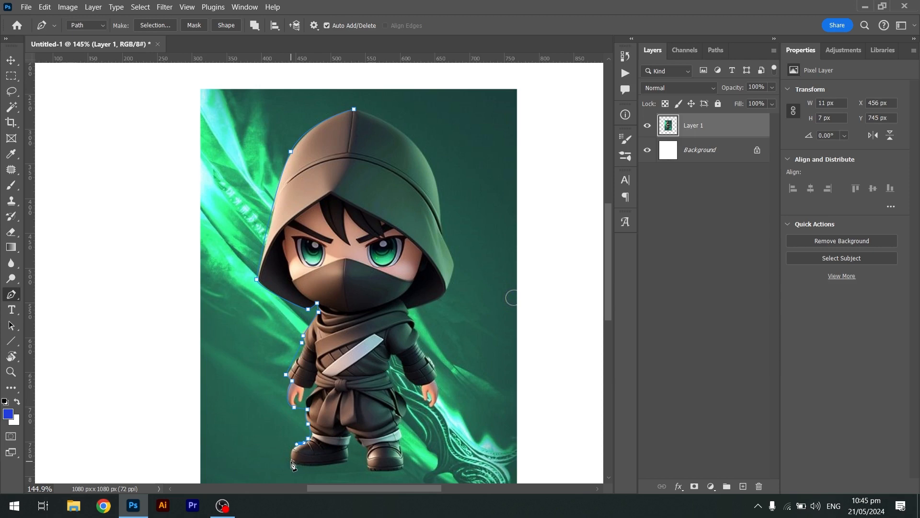
{"action": "left_click_drag", "start_coordinate": [291, 460], "coordinate": [349, 465]}
{"action": "left_click", "coordinate": [347, 446]}
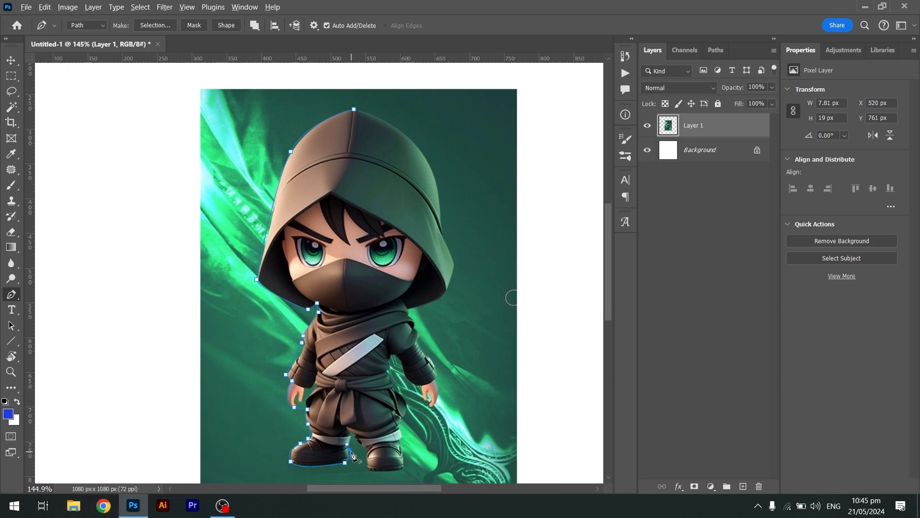
Step: Extend the path from the crotch down the inside of the ninja's right-side leg and along the shoe's sole
{"action": "left_click", "coordinate": [353, 435]}
{"action": "left_click", "coordinate": [365, 446]}
{"action": "left_click", "coordinate": [367, 461]}
{"action": "left_click", "coordinate": [372, 467]}
{"action": "left_click", "coordinate": [397, 470]}
{"action": "left_click", "coordinate": [406, 470]}
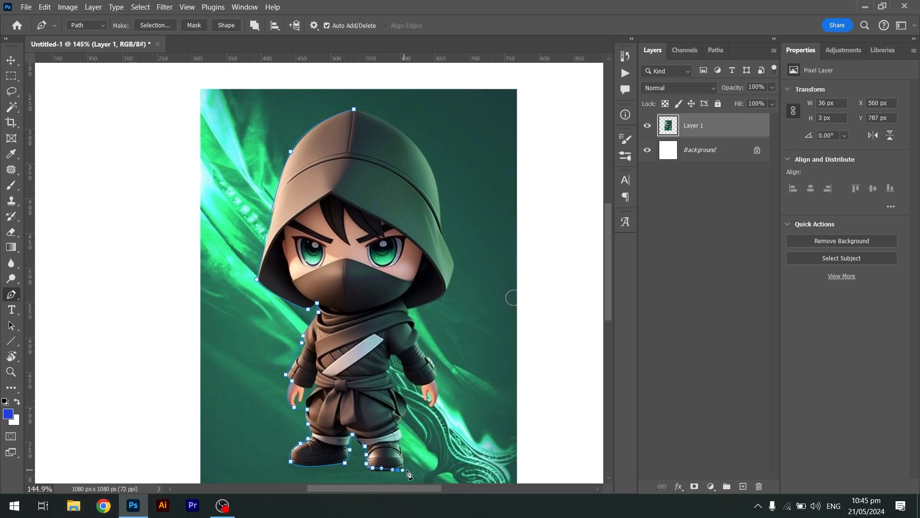
Step: Extend the path up the outer edge of the right-side leg and past the waist along the torso
{"action": "left_click", "coordinate": [400, 437]}
{"action": "left_click", "coordinate": [398, 419]}
{"action": "left_click", "coordinate": [408, 410]}
{"action": "left_click", "coordinate": [402, 402]}
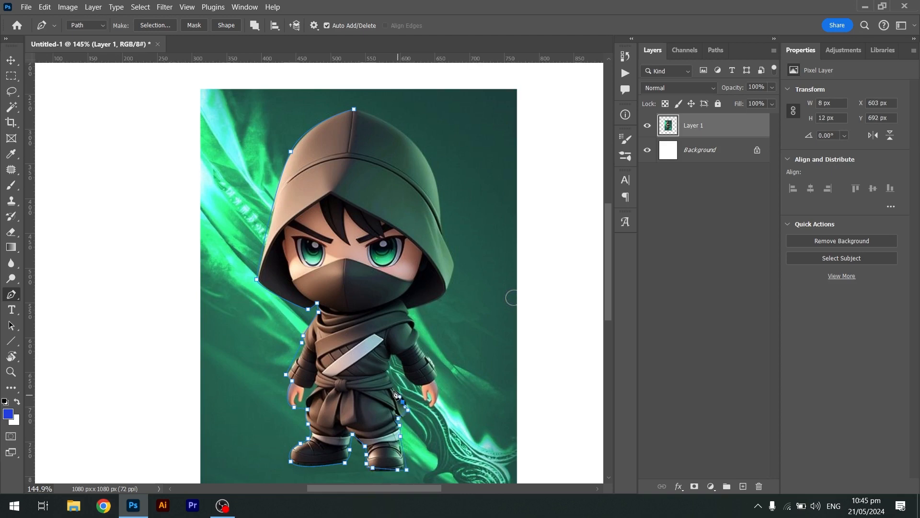
{"action": "left_click", "coordinate": [394, 392]}
{"action": "left_click", "coordinate": [392, 383]}
{"action": "left_click", "coordinate": [390, 370]}
{"action": "left_click", "coordinate": [390, 363]}
Step: Extend the path around the armpit and down the inner edge of the right-side arm to the wrist
{"action": "left_click", "coordinate": [394, 356]}
{"action": "left_click", "coordinate": [399, 355]}
{"action": "left_click", "coordinate": [403, 360]}
{"action": "left_click", "coordinate": [406, 367]}
{"action": "left_click", "coordinate": [407, 375]}
{"action": "left_click", "coordinate": [410, 380]}
{"action": "left_click", "coordinate": [413, 385]}
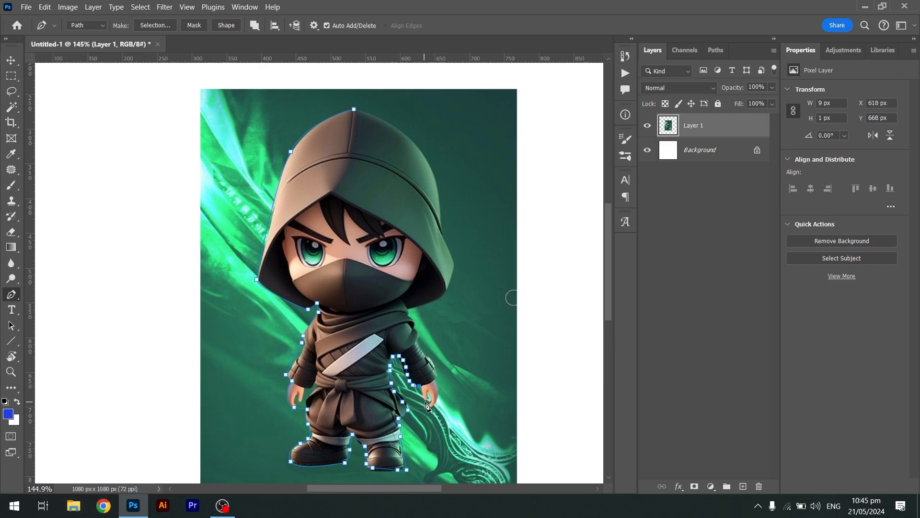
{"action": "left_click", "coordinate": [418, 386]}
Step: Trace the path around the ninja's right-side hand, from the inner wrist past the fingertips to the outer wrist
{"action": "left_click", "coordinate": [421, 400]}
{"action": "left_click", "coordinate": [425, 402]}
{"action": "left_click", "coordinate": [434, 406]}
{"action": "left_click", "coordinate": [438, 408]}
{"action": "left_click", "coordinate": [437, 394]}
{"action": "left_click", "coordinate": [436, 388]}
Step: Extend the path up the outer edge of the right-side sleeve and over the shoulder to the neck
{"action": "left_click", "coordinate": [435, 381]}
{"action": "left_click", "coordinate": [438, 368]}
{"action": "left_click", "coordinate": [434, 364]}
{"action": "left_click", "coordinate": [428, 358]}
{"action": "left_click", "coordinate": [425, 355]}
{"action": "left_click", "coordinate": [424, 350]}
{"action": "left_click", "coordinate": [419, 345]}
{"action": "left_click", "coordinate": [414, 337]}
{"action": "left_click", "coordinate": [413, 334]}
{"action": "left_click", "coordinate": [413, 325]}
{"action": "left_click", "coordinate": [411, 319]}
Step: Extend the path from the neck along the hood's lower edge and around its right-side corner
{"action": "left_click", "coordinate": [409, 311]}
{"action": "left_click", "coordinate": [413, 308]}
{"action": "left_click", "coordinate": [418, 306]}
{"action": "left_click", "coordinate": [428, 302]}
{"action": "left_click", "coordinate": [434, 299]}
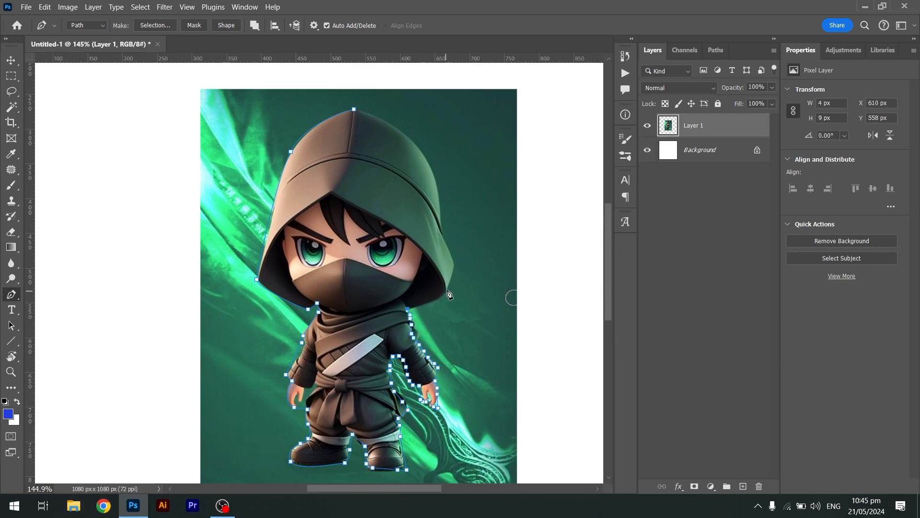
{"action": "left_click", "coordinate": [437, 297]}
{"action": "left_click", "coordinate": [442, 294]}
{"action": "left_click", "coordinate": [446, 290]}
{"action": "left_click", "coordinate": [449, 289]}
{"action": "left_click", "coordinate": [452, 283]}
{"action": "left_click", "coordinate": [454, 275]}
{"action": "left_click", "coordinate": [455, 272]}
Step: Extend the path from the hood's widest right-side point up its side to about mid-height
{"action": "left_click", "coordinate": [457, 257]}
{"action": "left_click", "coordinate": [448, 246]}
{"action": "left_click", "coordinate": [444, 236]}
{"action": "left_click", "coordinate": [443, 228]}
{"action": "left_click", "coordinate": [443, 220]}
{"action": "left_click", "coordinate": [443, 211]}
{"action": "left_click", "coordinate": [443, 204]}
{"action": "left_click", "coordinate": [443, 197]}
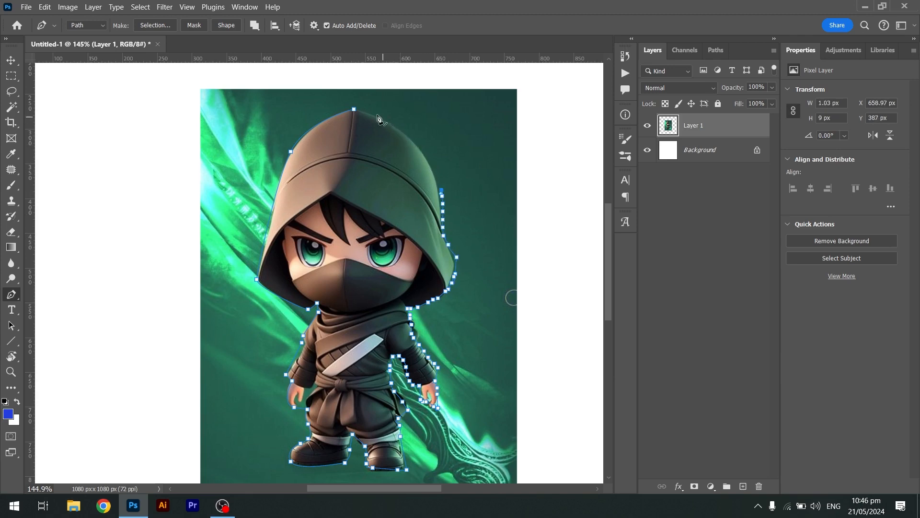
Step: Trace the rest of the hood's right-side curve up to the peak and close the path at its starting point
{"action": "left_click", "coordinate": [442, 190]}
{"action": "left_click", "coordinate": [437, 181]}
{"action": "left_click", "coordinate": [434, 165]}
{"action": "left_click", "coordinate": [422, 152]}
{"action": "left_click", "coordinate": [417, 145]}
{"action": "left_click", "coordinate": [397, 131]}
{"action": "left_click", "coordinate": [389, 120]}
{"action": "left_click_drag", "start_coordinate": [382, 117], "coordinate": [365, 109]}
{"action": "left_click", "coordinate": [355, 111]}
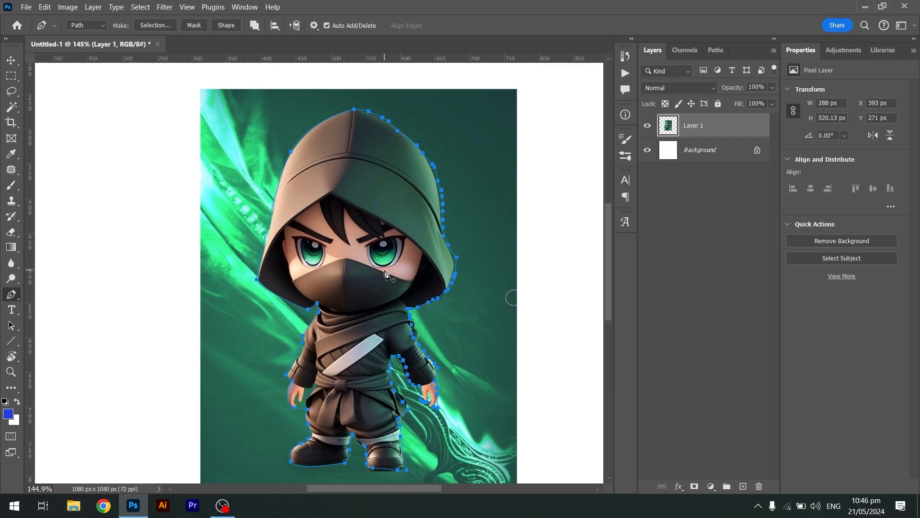
Step: Copy the ninja enclosed by the path to a new layer and hide the pasted image's layer
{"action": "key", "text": "ctrl+Return"}
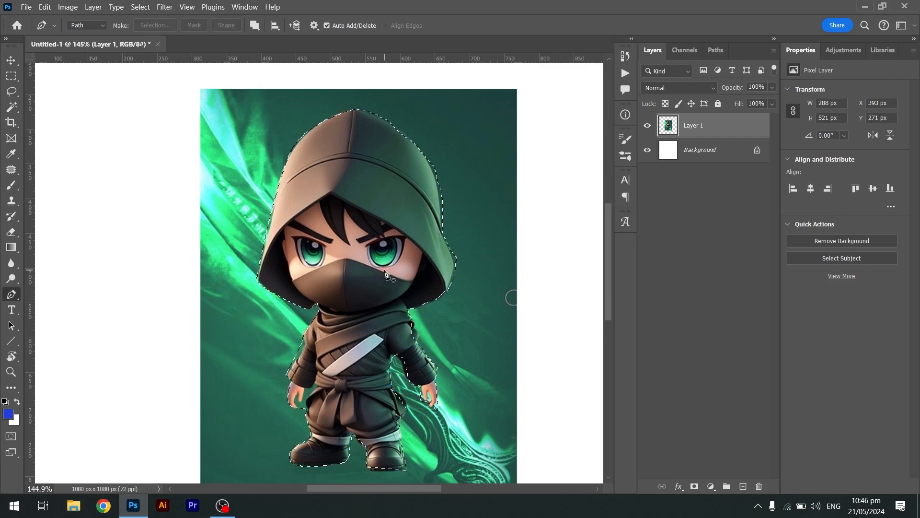
{"action": "scroll", "coordinate": [385, 271], "scroll_direction": "down", "scroll_amount": 4}
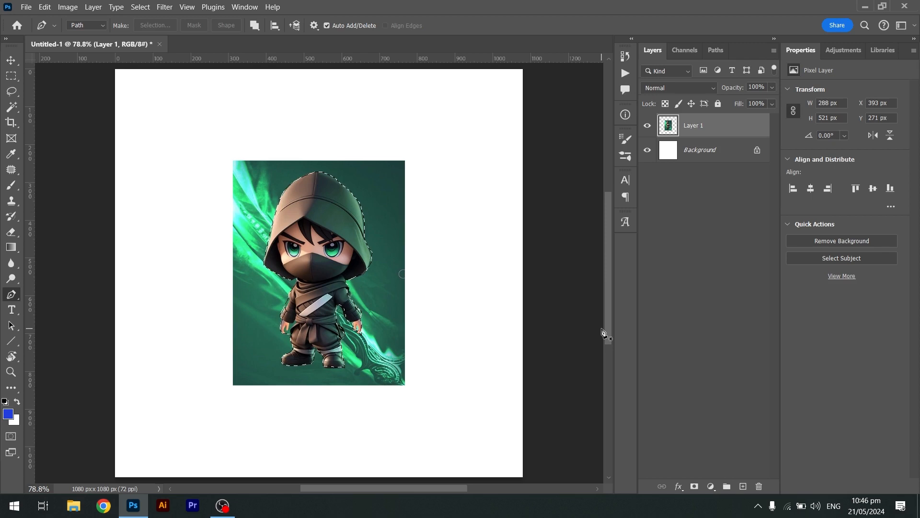
{"action": "key", "text": "ctrl+j"}
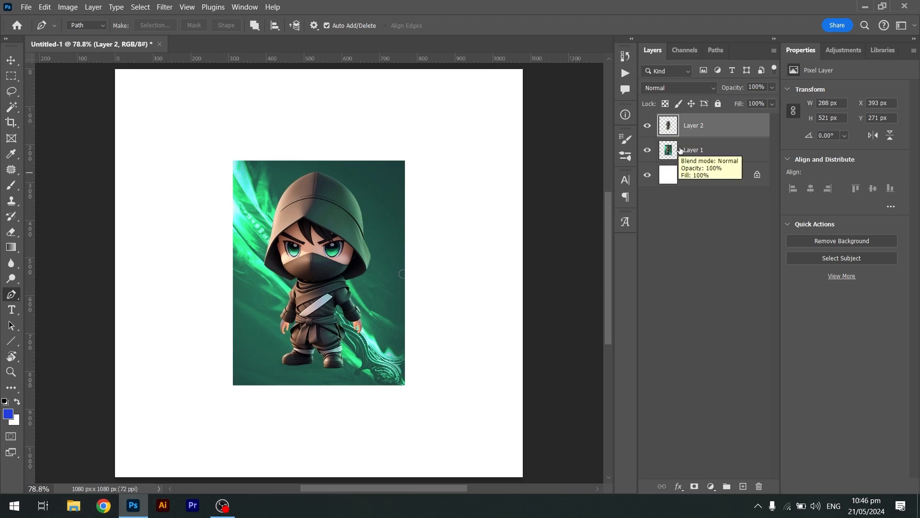
{"action": "left_click", "coordinate": [648, 152]}
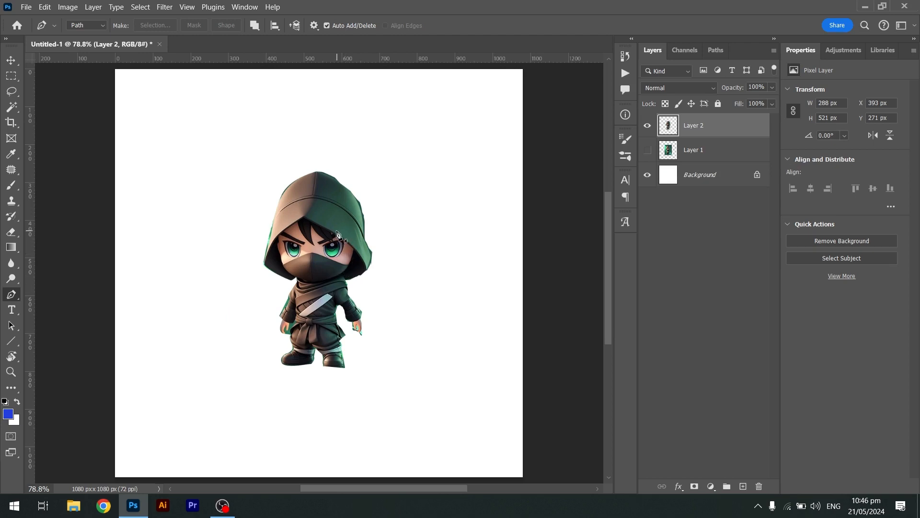
Step: Toggle the cut-out layer's visibility and undo the changes back to the closed path around the ninja
{"action": "left_click", "coordinate": [651, 131]}
{"action": "left_click", "coordinate": [651, 131]}
{"action": "key", "text": "ctrl+z"}
{"action": "key", "text": "ctrl+z"}
{"action": "key", "text": "ctrl+z"}
{"action": "key", "text": "ctrl+z"}
{"action": "key", "text": "ctrl+z"}
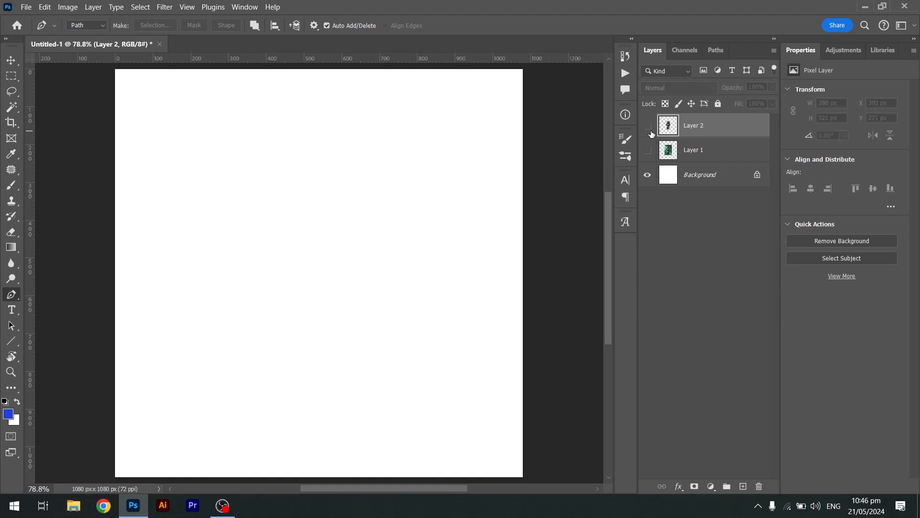
{"action": "key", "text": "ctrl+z"}
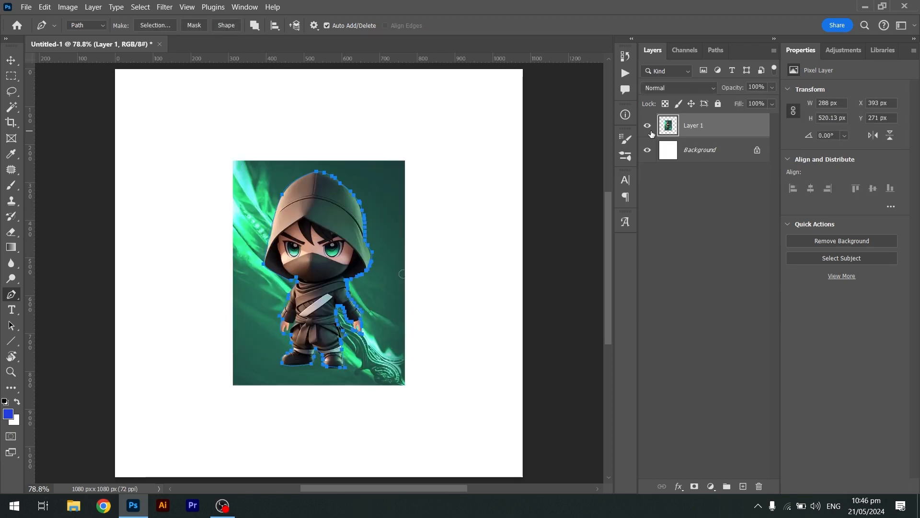
Step: Restore the selection around the intact ninja and invert it to cover the surroundings
{"action": "key", "text": "ctrl+z"}
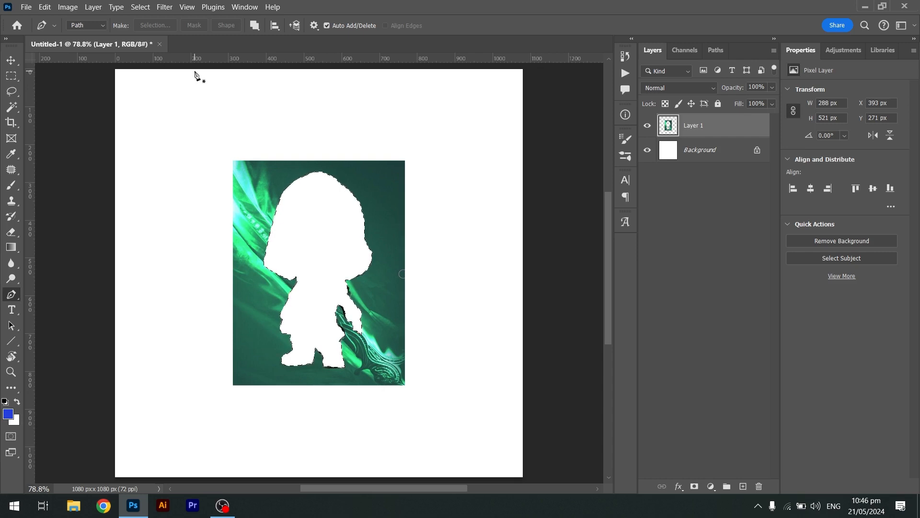
{"action": "key", "text": "ctrl+z"}
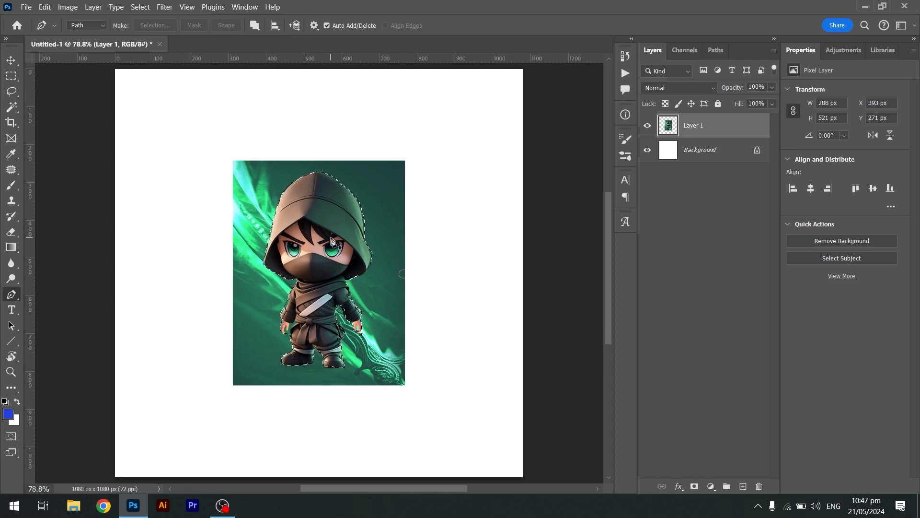
{"action": "left_click", "coordinate": [140, 7]}
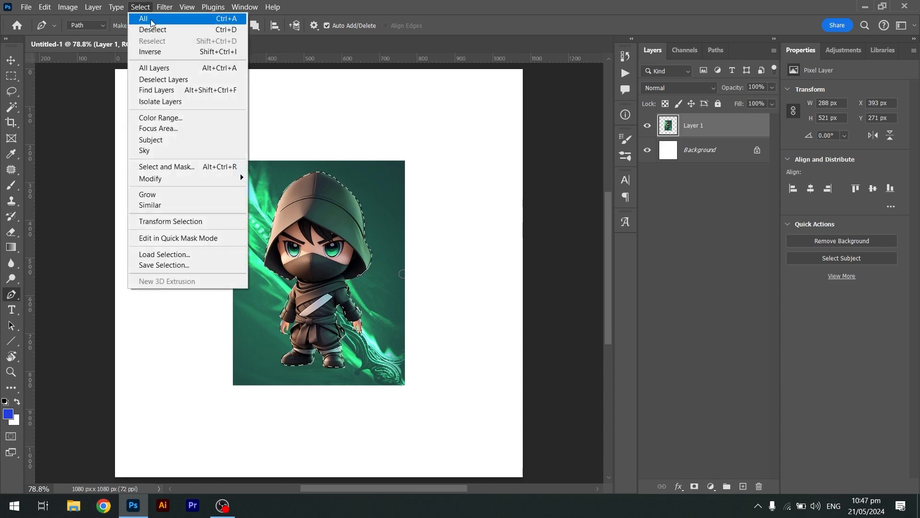
{"action": "left_click", "coordinate": [232, 53]}
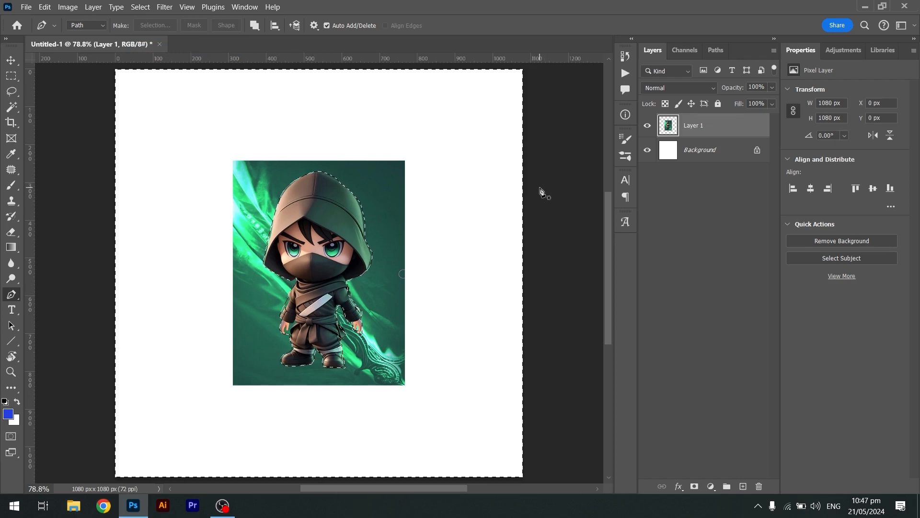
Step: Try deleting the ninja's surroundings and filling them with the blue foreground color, undoing each change
{"action": "key", "text": "Delete"}
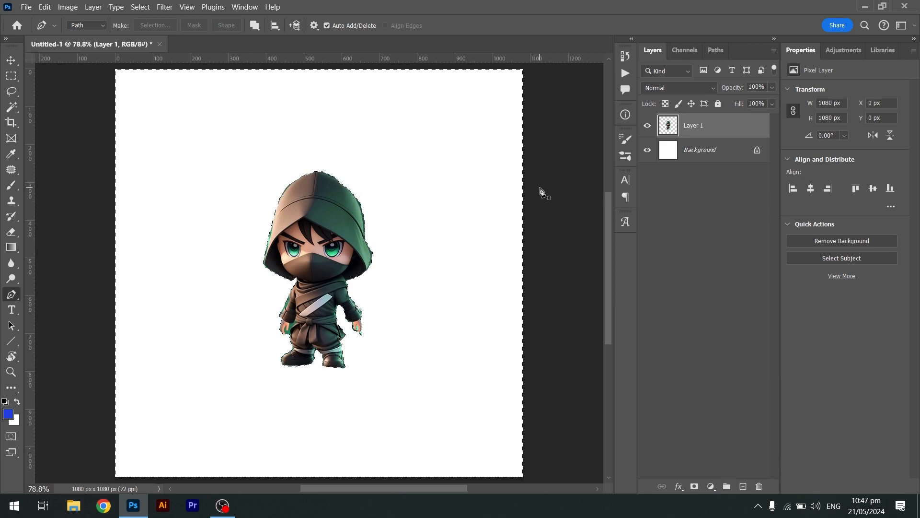
{"action": "key", "text": "ctrl+z"}
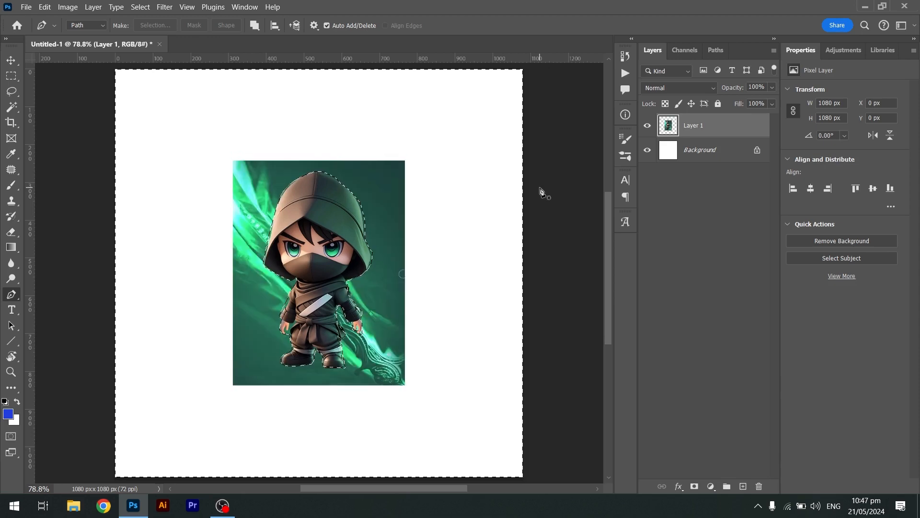
{"action": "key", "text": "alt+BackSpace"}
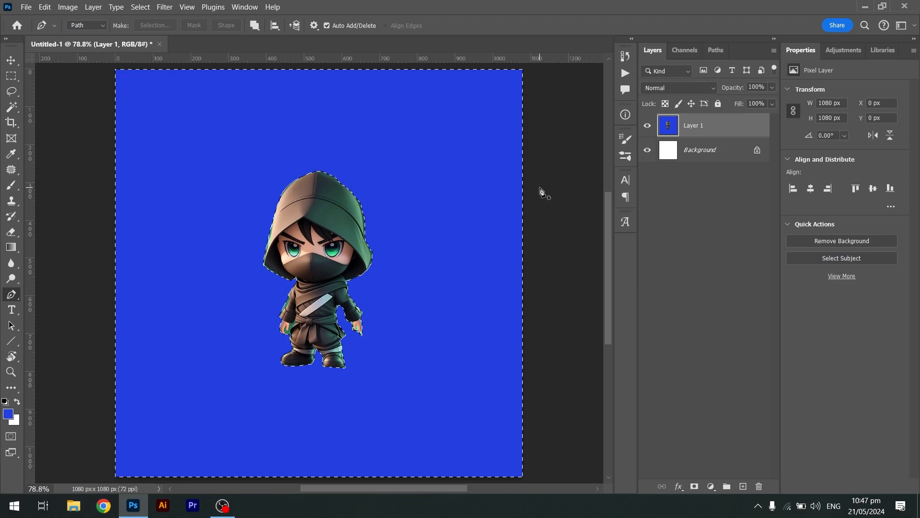
{"action": "key", "text": "ctrl+z"}
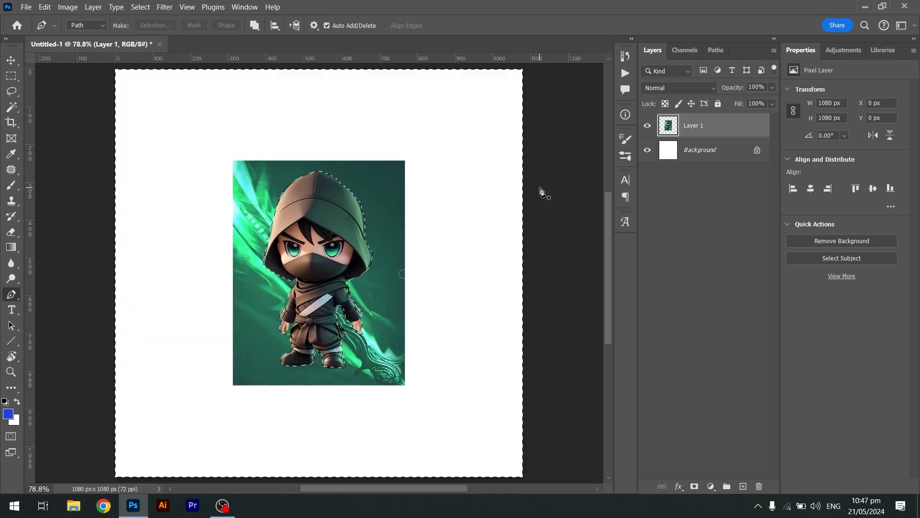
Step: Delete and deselect the area around the ninja, and move the cut-out to about X 417 px, Y 309 px
{"action": "key", "text": "Delete"}
{"action": "key", "text": "ctrl+d"}
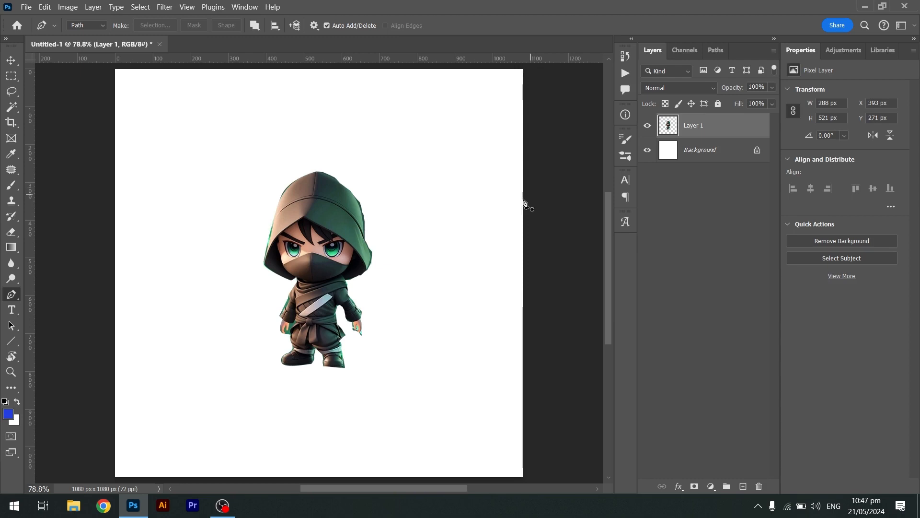
{"action": "left_click", "coordinate": [11, 60]}
{"action": "left_click_drag", "start_coordinate": [288, 233], "coordinate": [297, 247]}
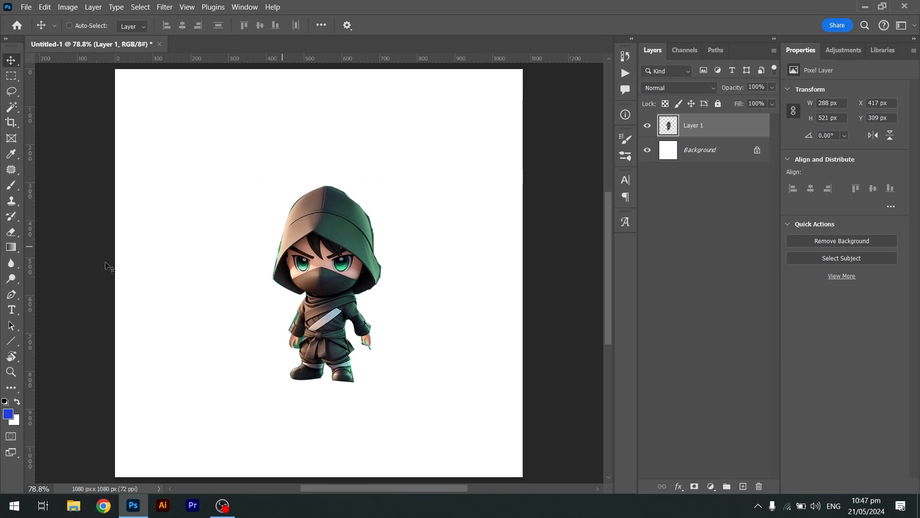
Step: Show the Pen tool's variants, and undo the stray anchor point and the ninja layer back to the blank canvas
{"action": "left_click", "coordinate": [12, 294]}
{"action": "left_click", "coordinate": [12, 294]}
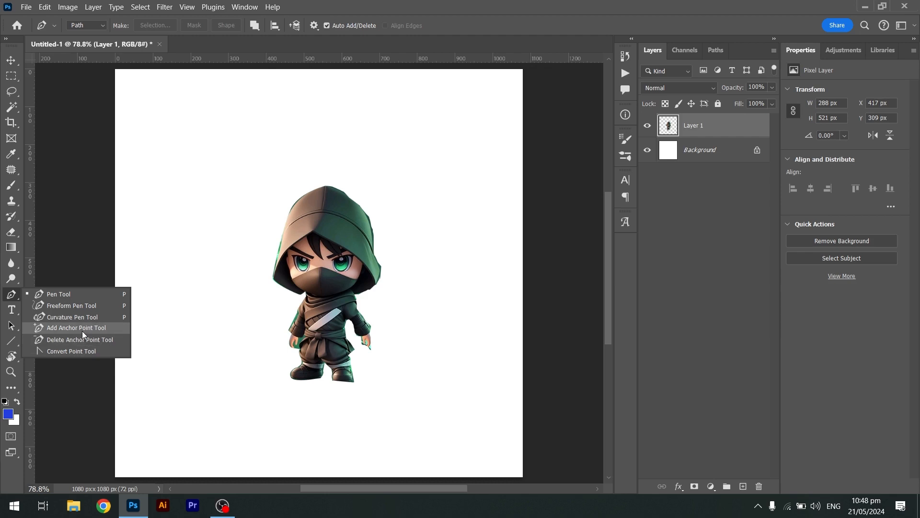
{"action": "left_click", "coordinate": [354, 343]}
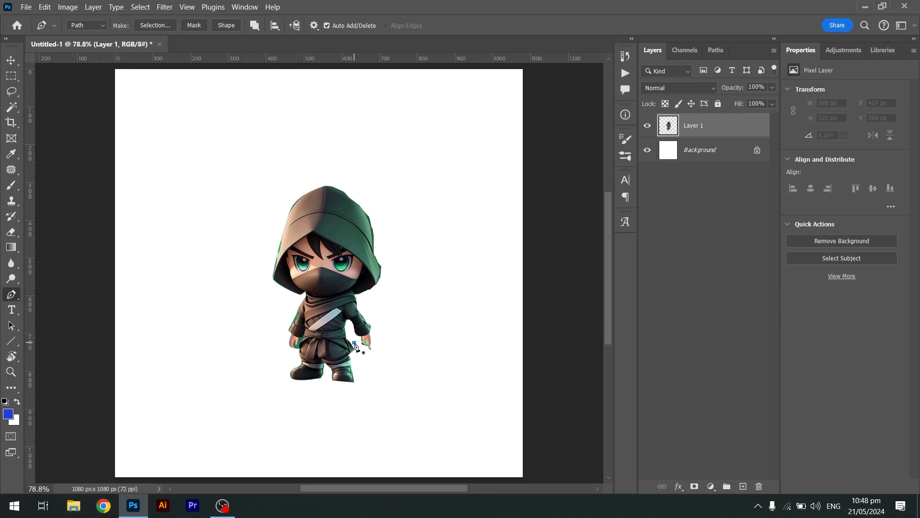
{"action": "key", "text": "ctrl+z"}
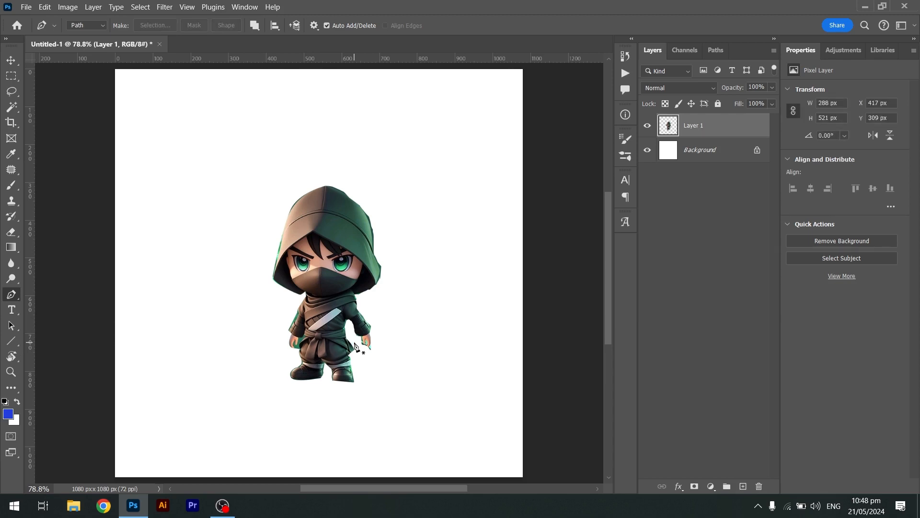
{"action": "key", "text": "ctrl+z"}
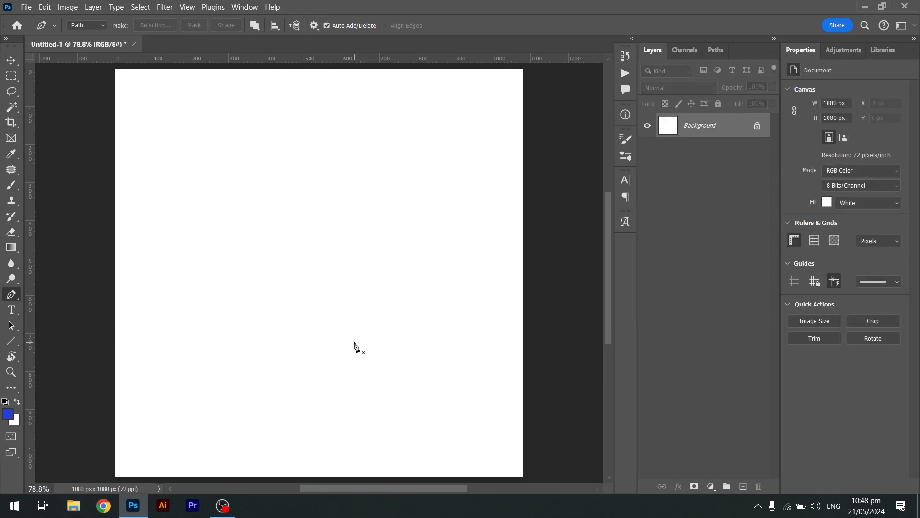
Step: Switch the Pen tool to Shape mode and set its fill to none
{"action": "left_click", "coordinate": [96, 26]}
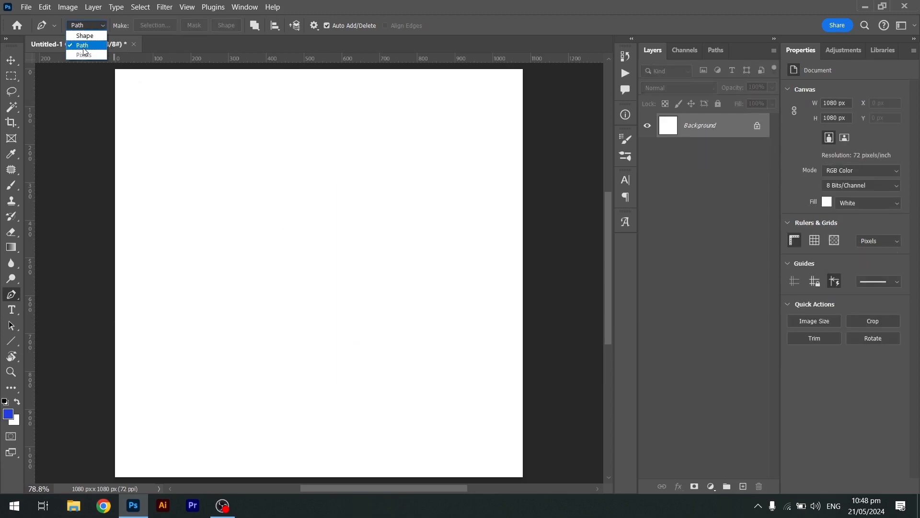
{"action": "left_click", "coordinate": [84, 36]}
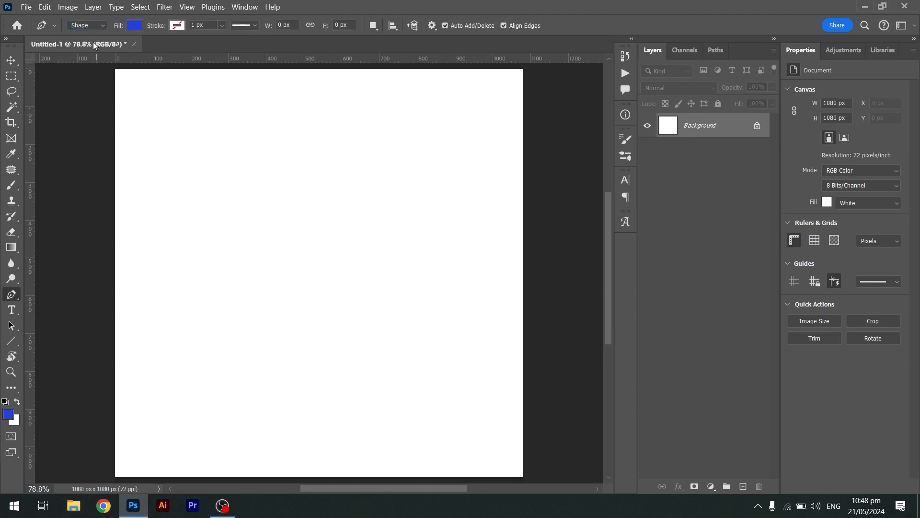
{"action": "left_click", "coordinate": [135, 27]}
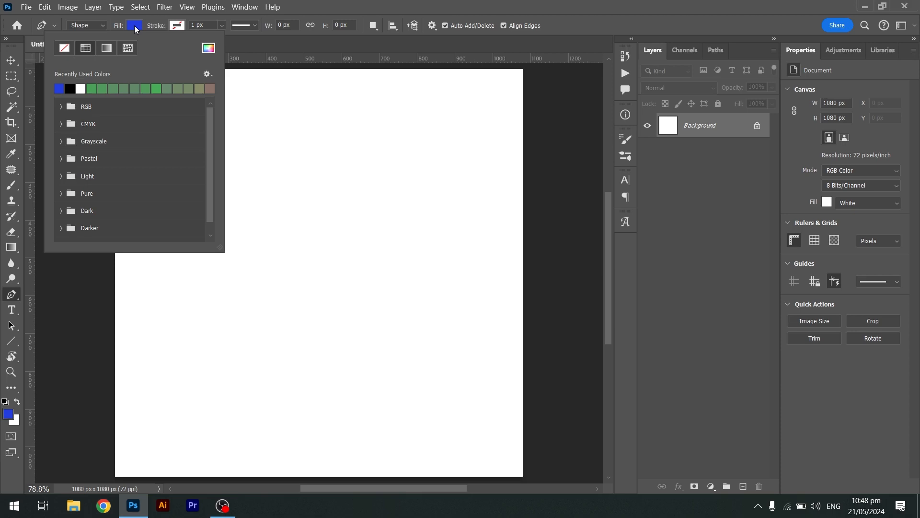
{"action": "left_click", "coordinate": [135, 27]}
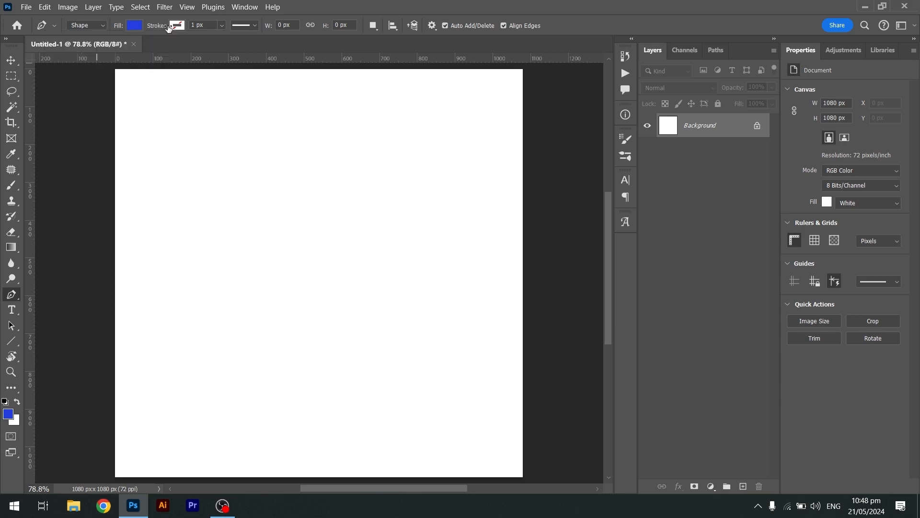
{"action": "left_click", "coordinate": [136, 27]}
{"action": "left_click", "coordinate": [64, 48]}
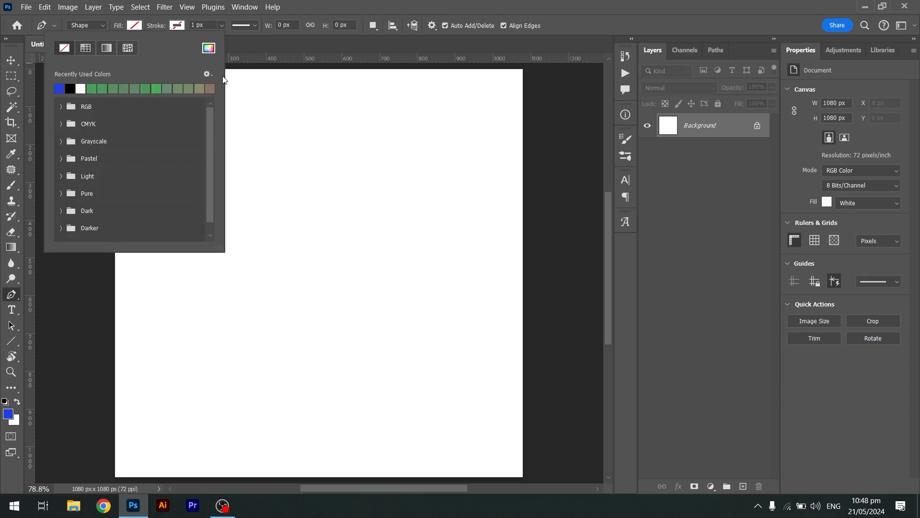
{"action": "left_click", "coordinate": [429, 24]}
Step: Draw a closed, curved freeform shape about 561 px wide and 314 px high in the canvas's upper-left half
{"action": "left_click", "coordinate": [171, 200]}
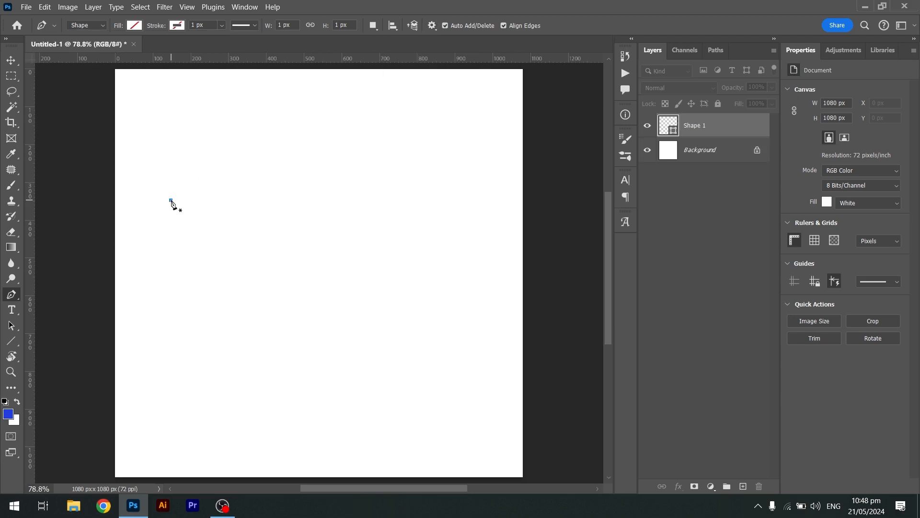
{"action": "left_click_drag", "start_coordinate": [278, 188], "coordinate": [365, 220]}
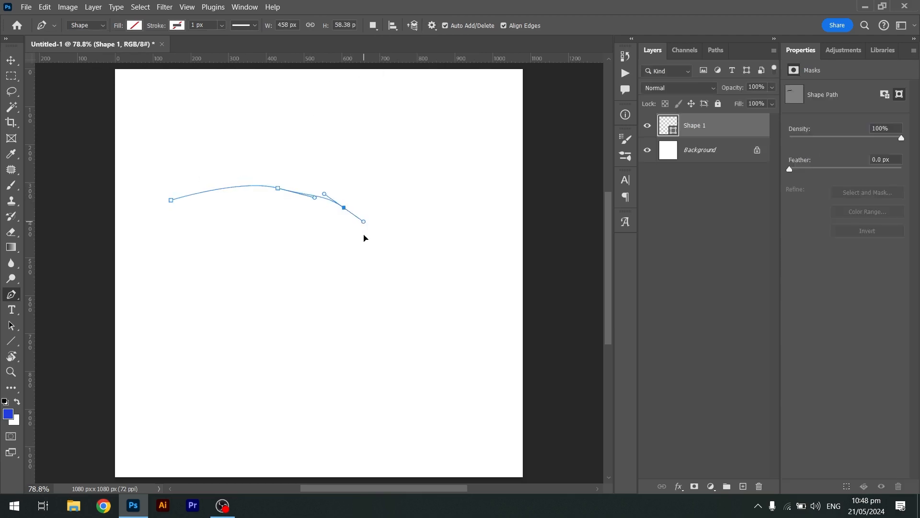
{"action": "left_click_drag", "start_coordinate": [355, 262], "coordinate": [189, 236]}
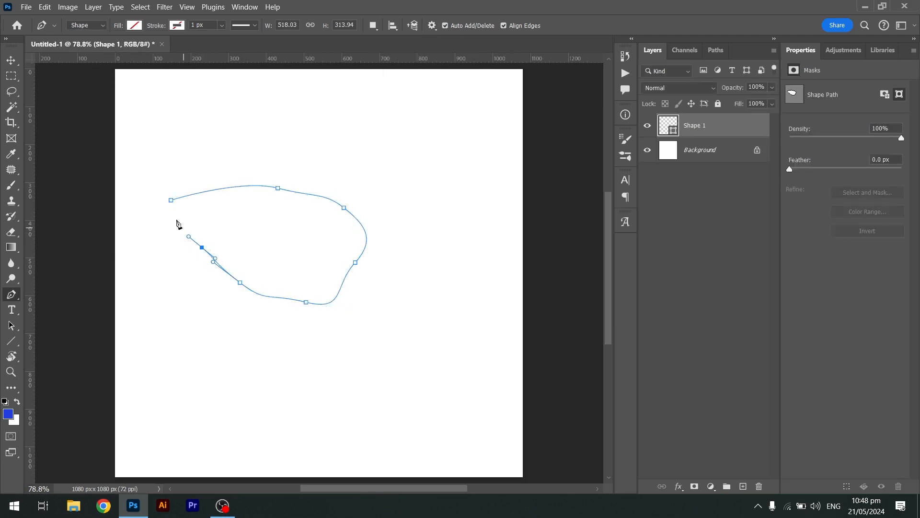
{"action": "left_click_drag", "start_coordinate": [171, 200], "coordinate": [216, 158]}
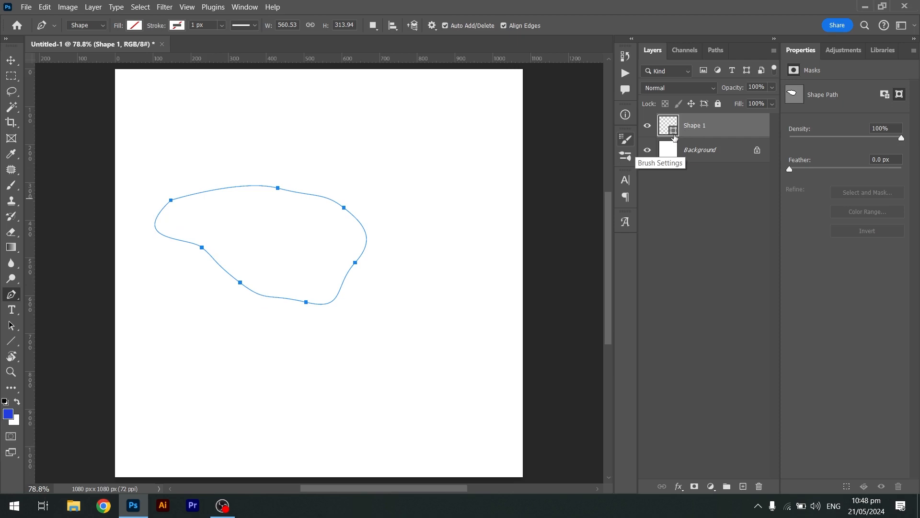
Step: Try several recently used colours as the freeform shape's fill, from blue through greens, ending on a muted grey-green
{"action": "left_click", "coordinate": [135, 26]}
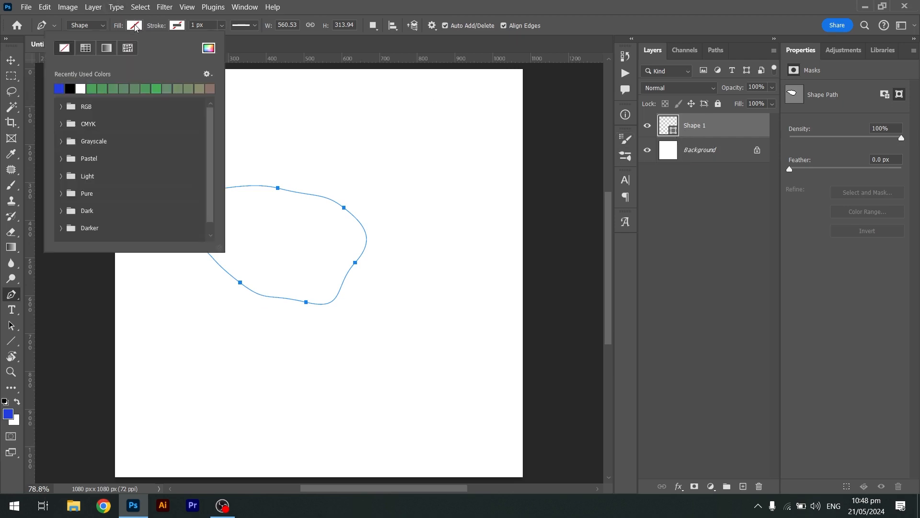
{"action": "left_click", "coordinate": [59, 88]}
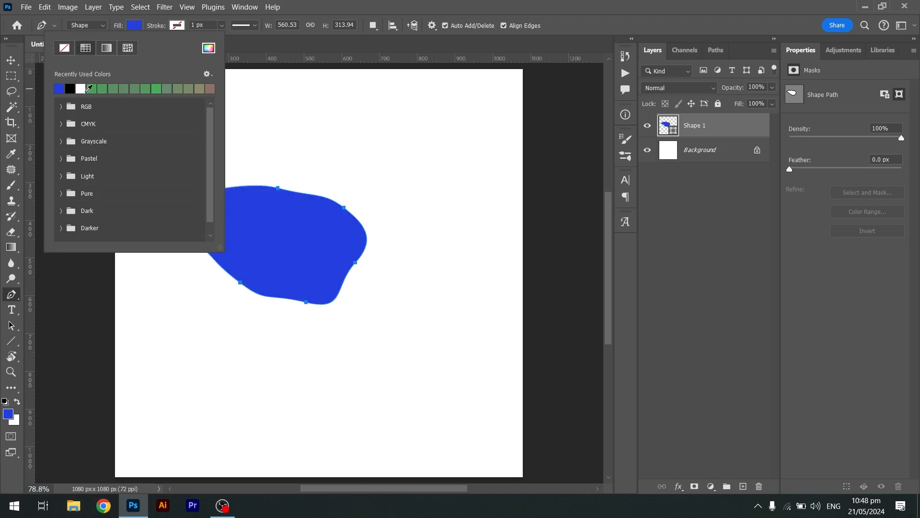
{"action": "left_click", "coordinate": [85, 89]}
{"action": "left_click", "coordinate": [97, 89]}
{"action": "left_click", "coordinate": [113, 89]}
{"action": "left_click", "coordinate": [136, 89]}
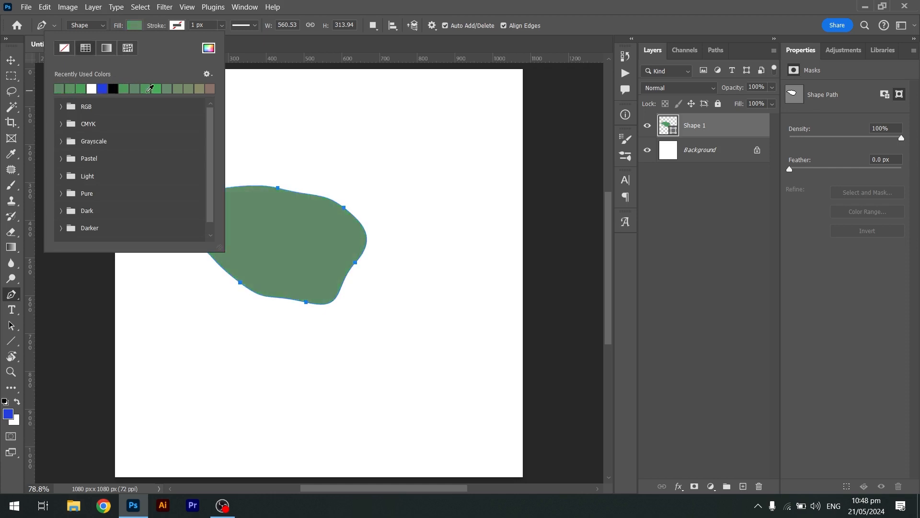
{"action": "left_click", "coordinate": [149, 89]}
{"action": "left_click", "coordinate": [166, 89]}
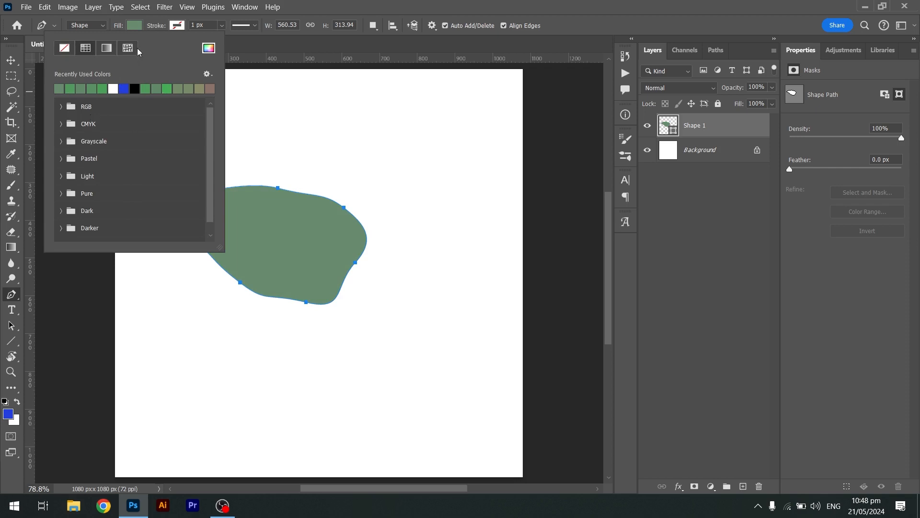
Step: Give the shape a blue stroke 30.07 px wide
{"action": "left_click", "coordinate": [177, 26]}
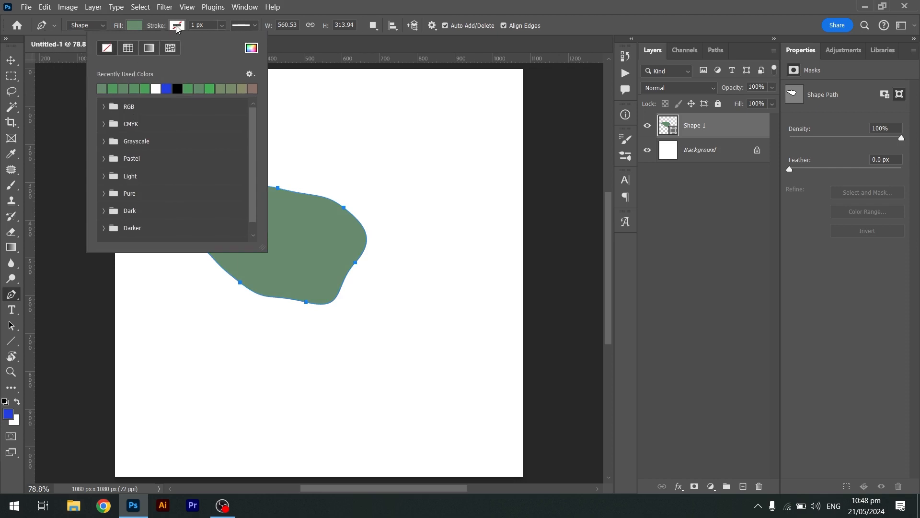
{"action": "left_click", "coordinate": [167, 88]}
{"action": "left_click", "coordinate": [213, 25]}
{"action": "left_click", "coordinate": [222, 25]}
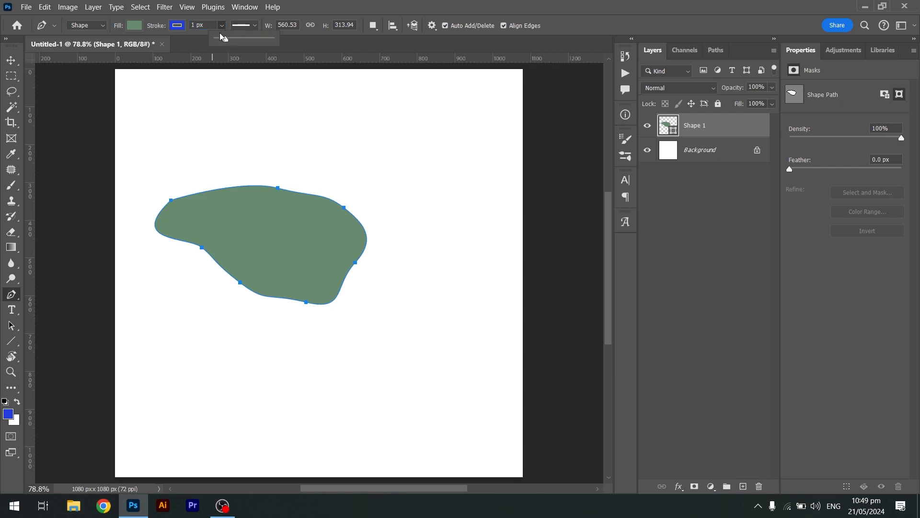
{"action": "left_click_drag", "start_coordinate": [229, 42], "coordinate": [252, 41]}
Step: Try the dashed stroke type on the shape's outline, ending on the dotted type
{"action": "left_click", "coordinate": [255, 25]}
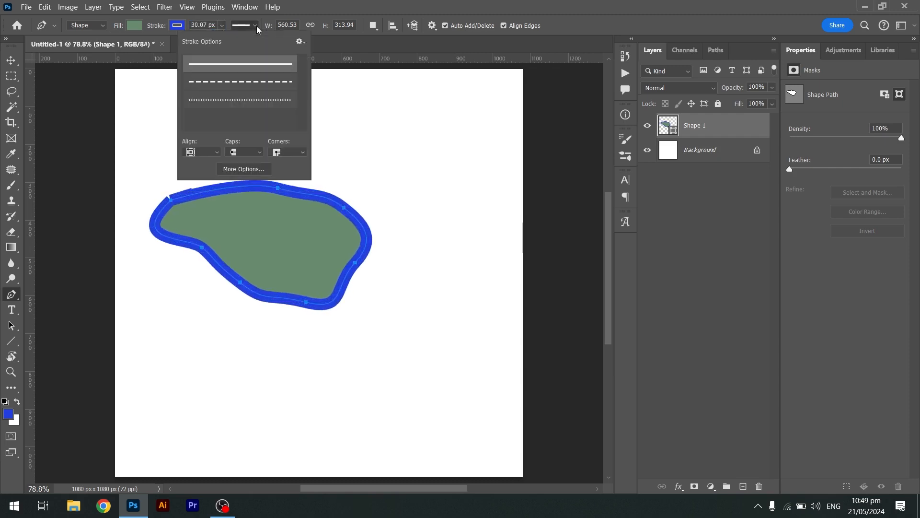
{"action": "left_click", "coordinate": [249, 82]}
{"action": "left_click", "coordinate": [249, 99]}
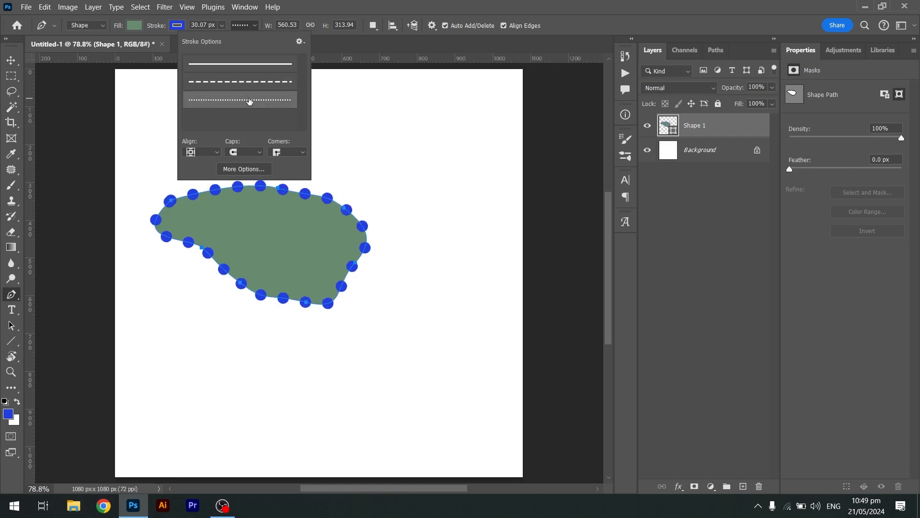
Step: Move the dotted shape down toward the canvas centre, and delete it
{"action": "left_click", "coordinate": [10, 61]}
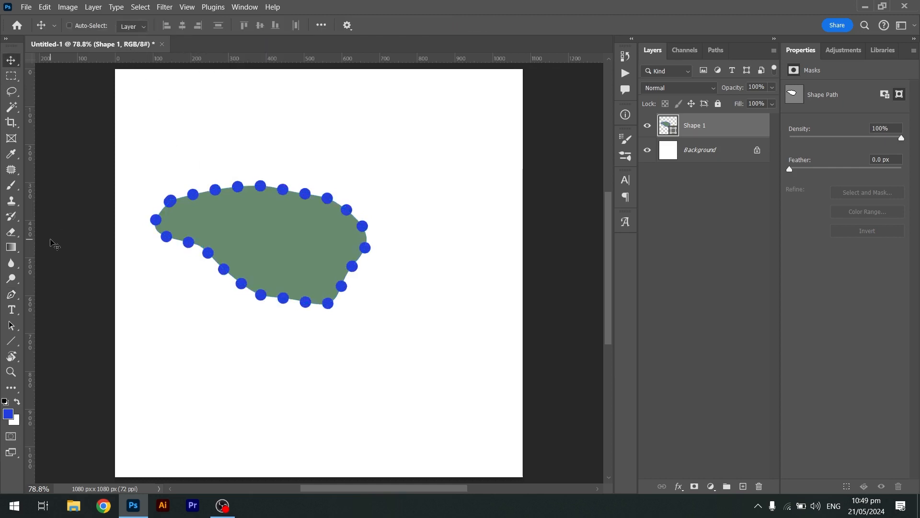
{"action": "key", "text": "p"}
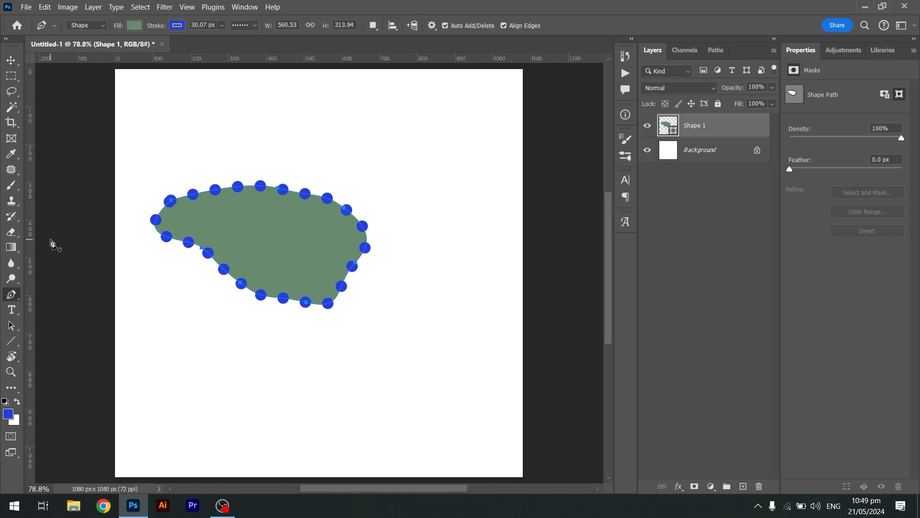
{"action": "left_click", "coordinate": [88, 34]}
{"action": "left_click", "coordinate": [88, 34]}
{"action": "left_click", "coordinate": [11, 61]}
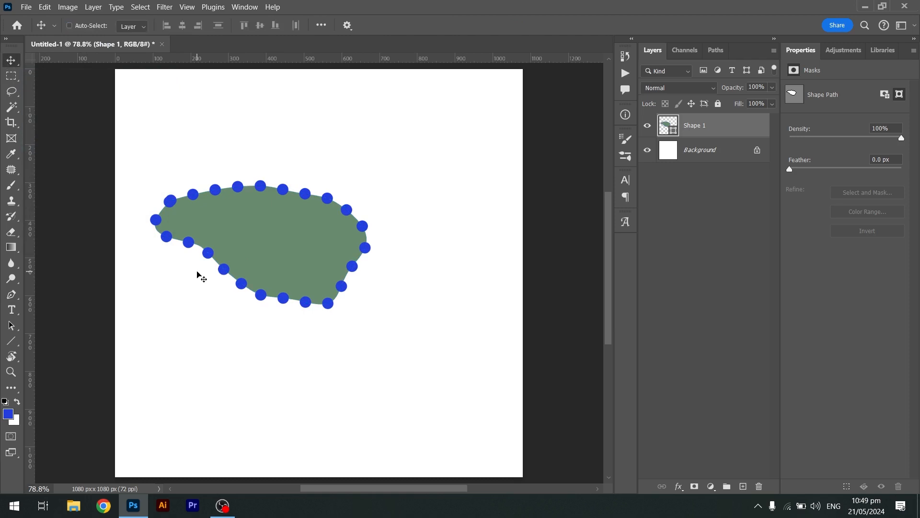
{"action": "left_click_drag", "start_coordinate": [283, 225], "coordinate": [306, 264]}
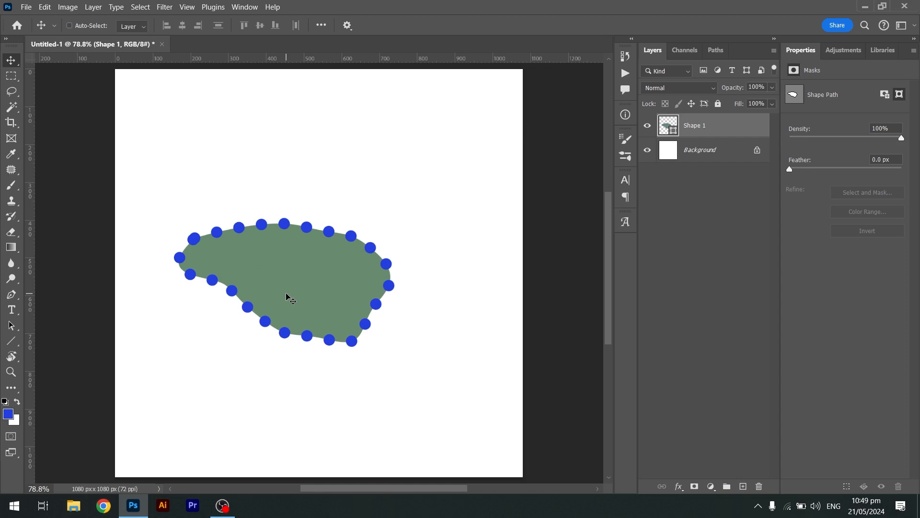
{"action": "key", "text": "Delete"}
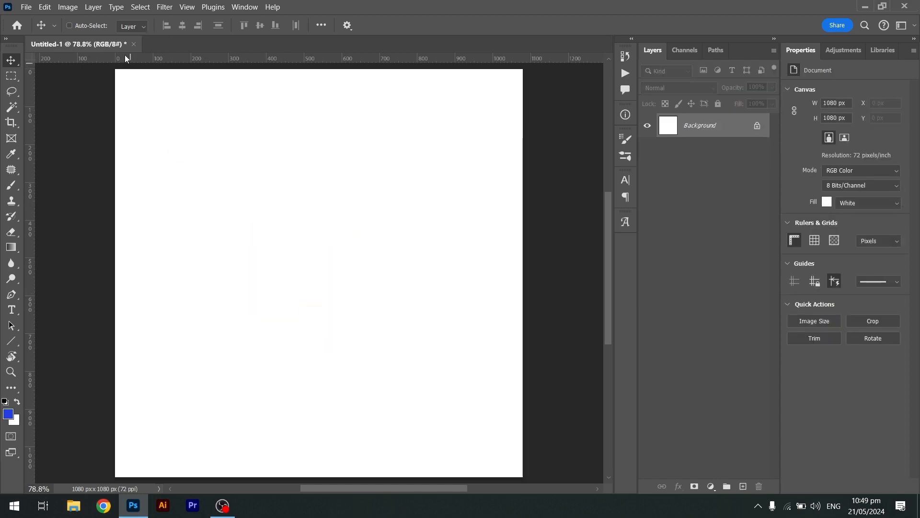
Step: Switch the Pen tool to Path mode and draw a roughly triangular, curved path in the canvas's upper half
{"action": "key", "text": "p"}
{"action": "left_click", "coordinate": [99, 27]}
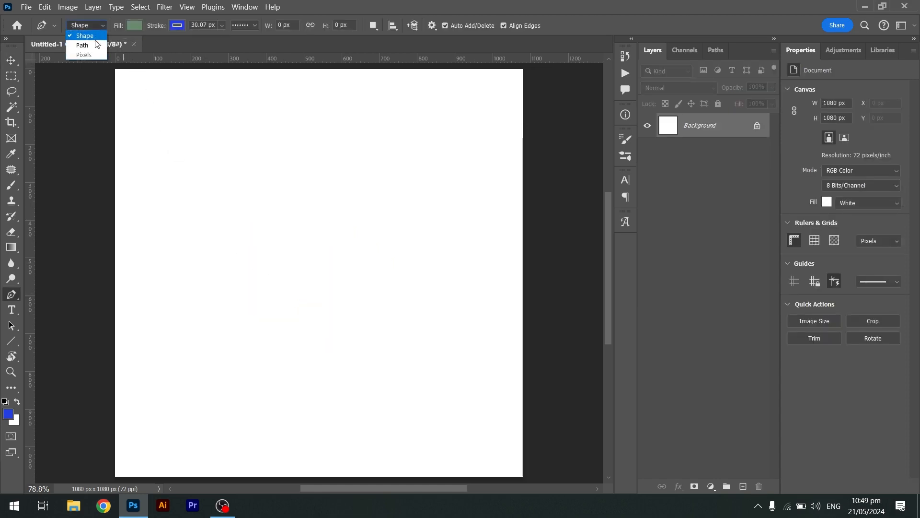
{"action": "left_click", "coordinate": [97, 44]}
{"action": "left_click", "coordinate": [276, 168]}
{"action": "mouse_move", "coordinate": [276, 228]}
{"action": "left_mouse_down"}
{"action": "mouse_move", "coordinate": [372, 261]}
{"action": "mouse_move", "coordinate": [394, 182]}
{"action": "left_mouse_up"}
{"action": "left_click_drag", "start_coordinate": [381, 156], "coordinate": [357, 131]}
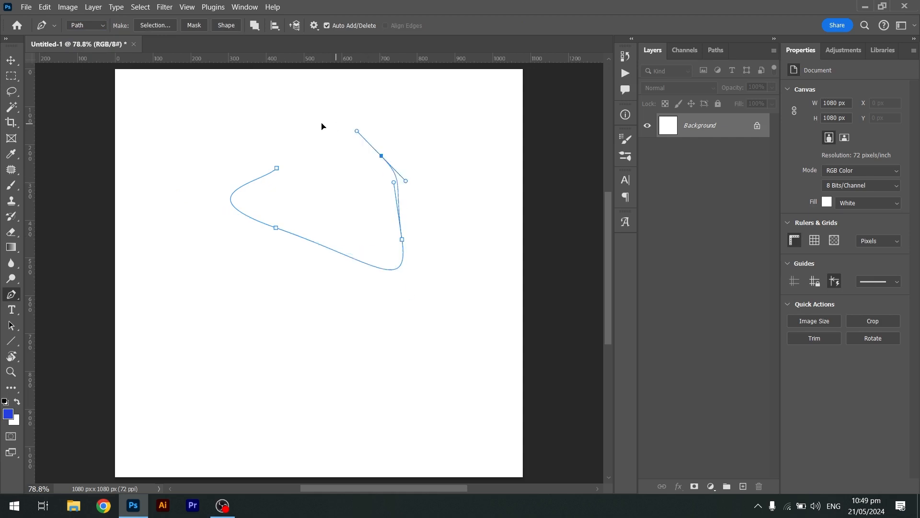
{"action": "left_click_drag", "start_coordinate": [276, 168], "coordinate": [288, 177]}
Step: Try converting the unclosed path to a selection and filling with the blue foreground colour, undoing each attempt
{"action": "key", "text": "ctrl+Return"}
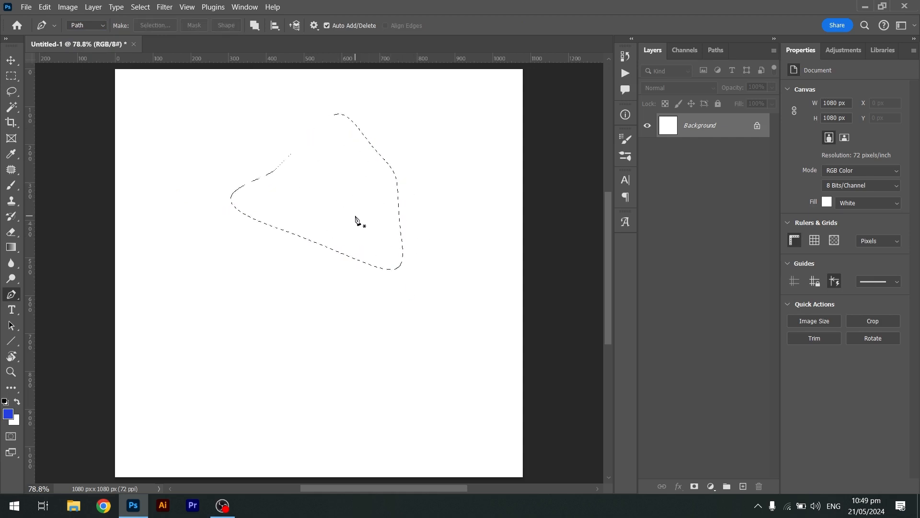
{"action": "key", "text": "ctrl+z"}
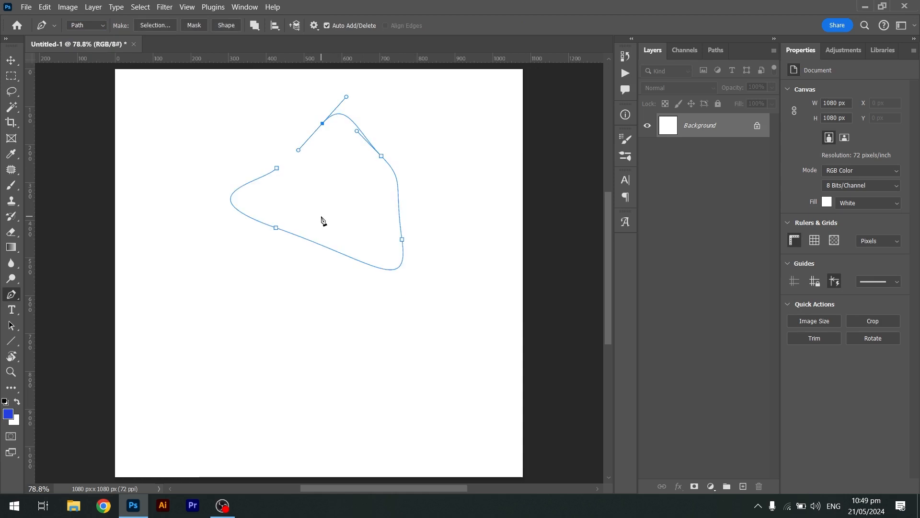
{"action": "key", "text": "alt+BackSpace"}
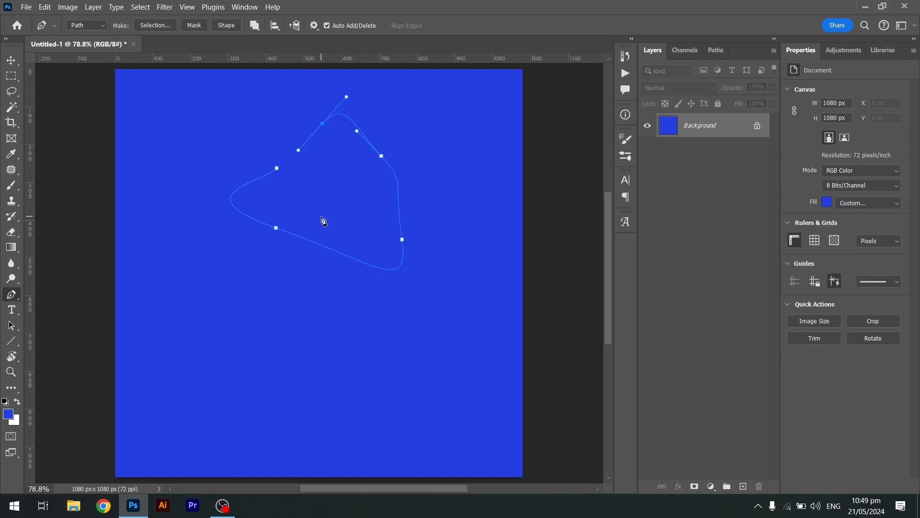
{"action": "key", "text": "ctrl+z"}
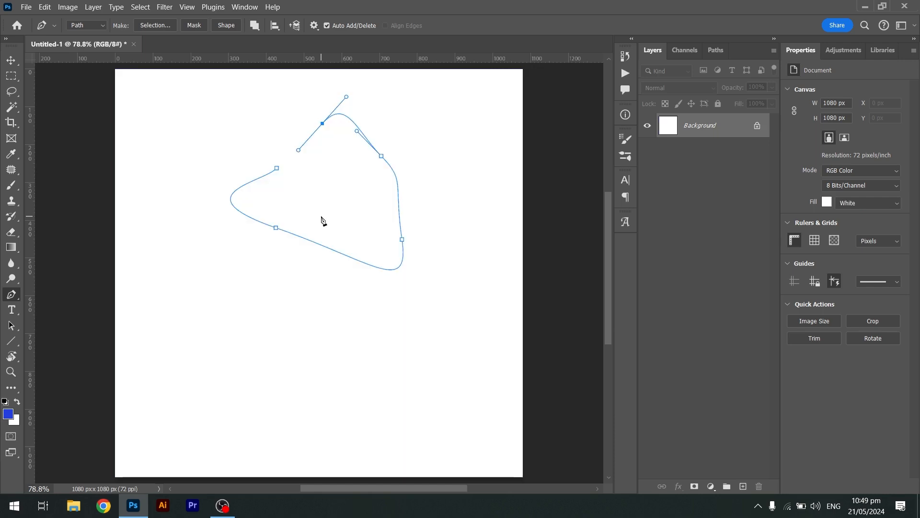
Step: Close the path at its first anchor with an extra anchor on its lower edge, and undo a trial foreground fill
{"action": "left_click", "coordinate": [277, 168]}
{"action": "left_click", "coordinate": [290, 233]}
{"action": "key", "text": "alt+BackSpace"}
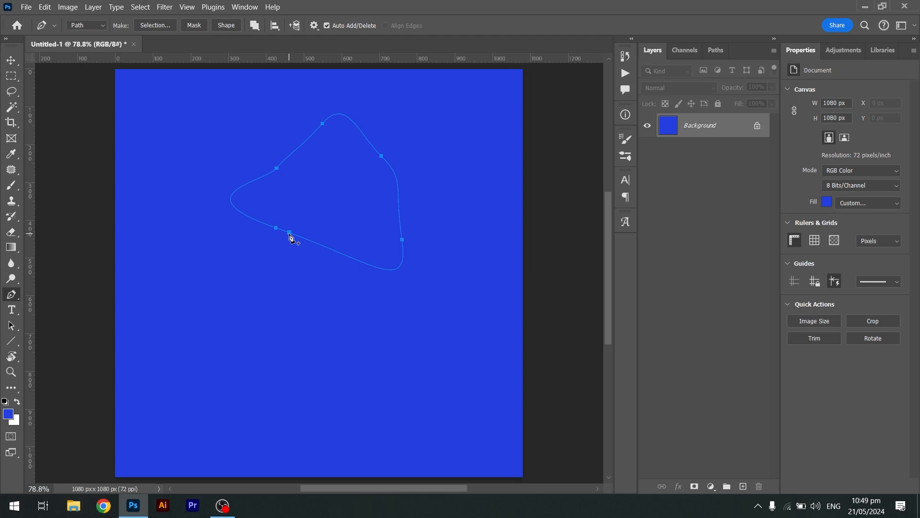
{"action": "key", "text": "ctrl+z"}
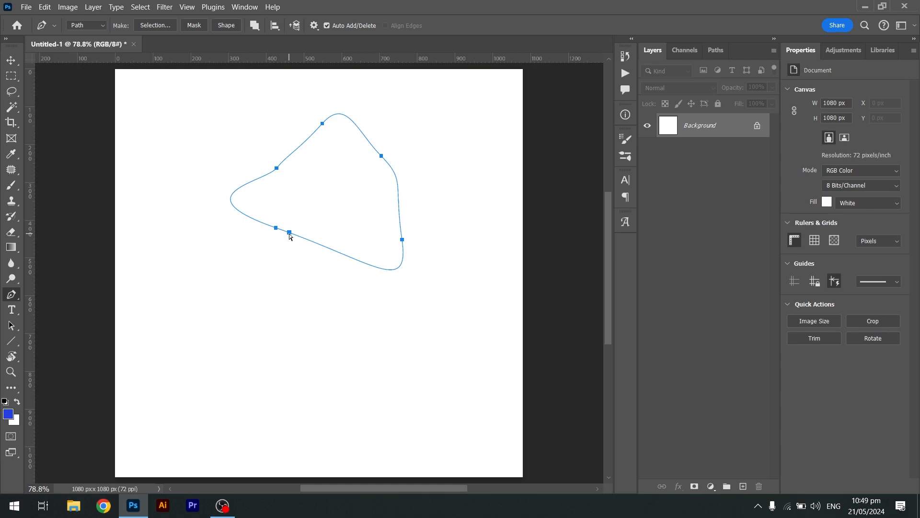
Step: Convert the closed path to a selection, fill it with the blue foreground colour, and deselect
{"action": "key", "text": "ctrl+Return"}
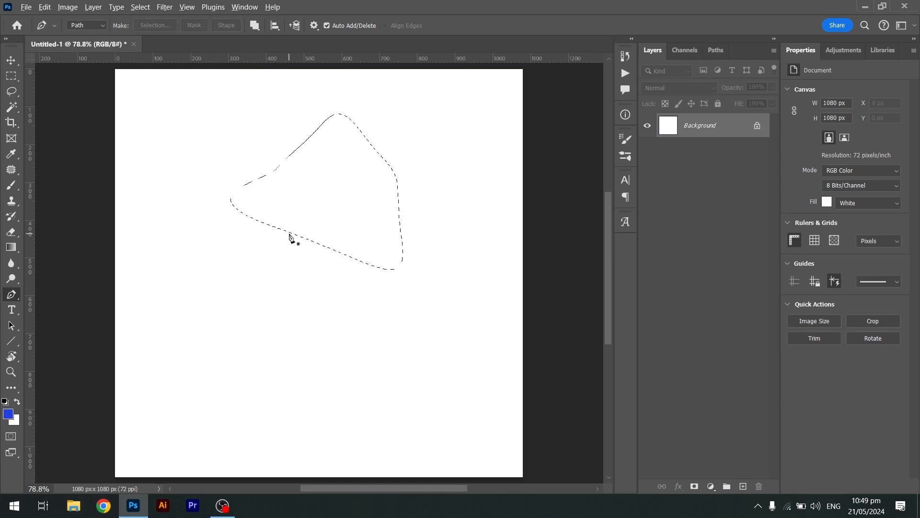
{"action": "key", "text": "alt+BackSpace"}
{"action": "key", "text": "ctrl+d"}
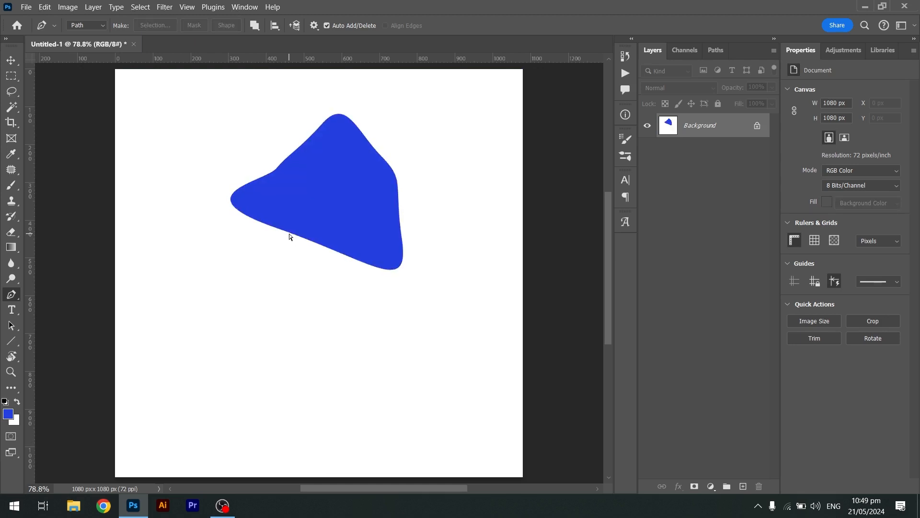